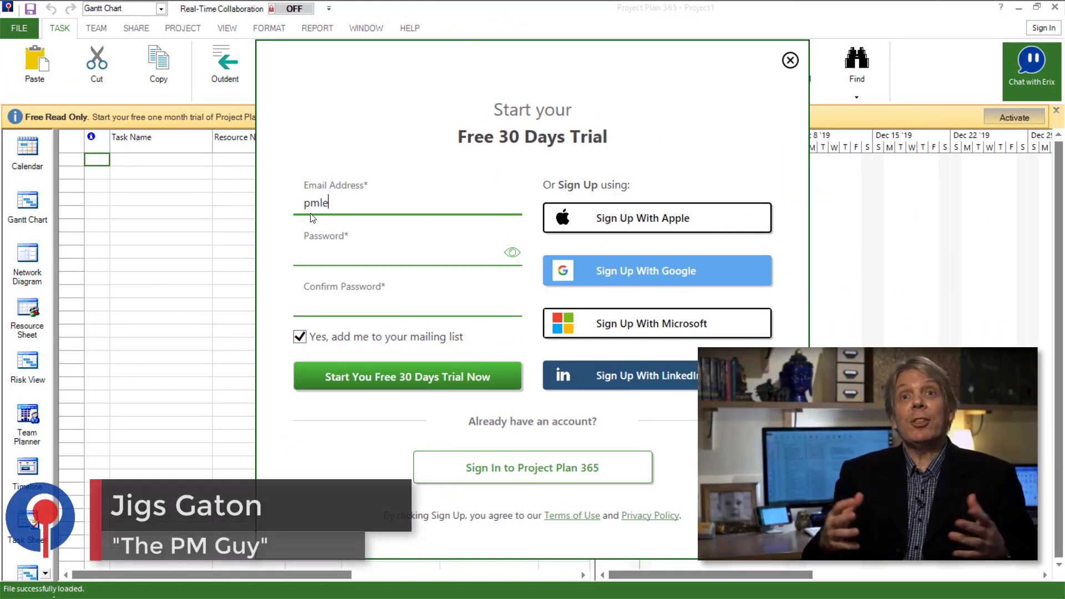
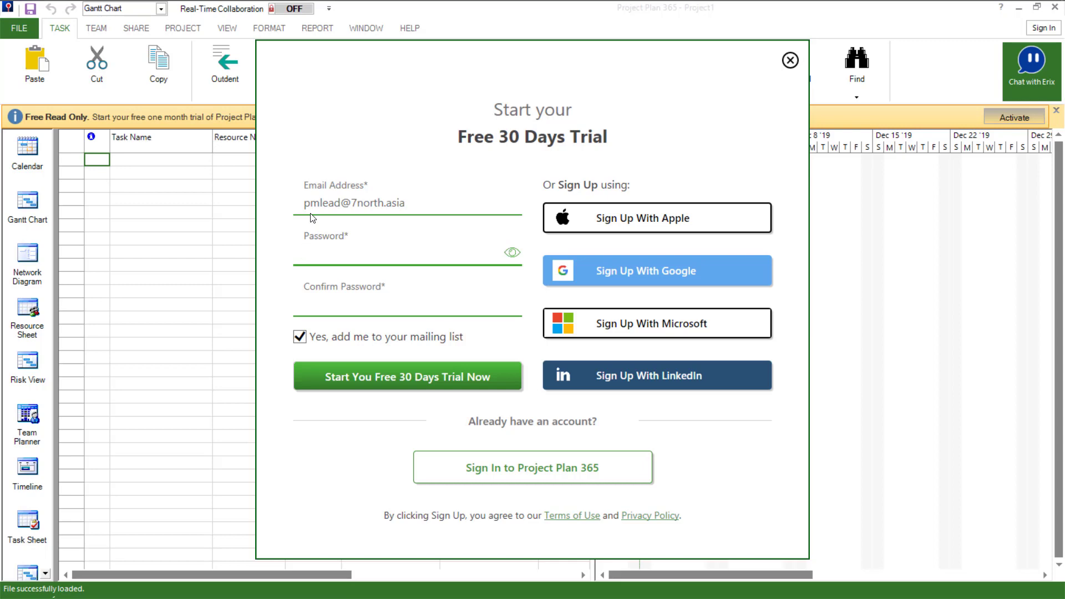
Enter the trial email, password and matching confirmation, and start the 30-day trial
{"action": "key", "text": "Tab"}
{"action": "key", "text": "Tab"}
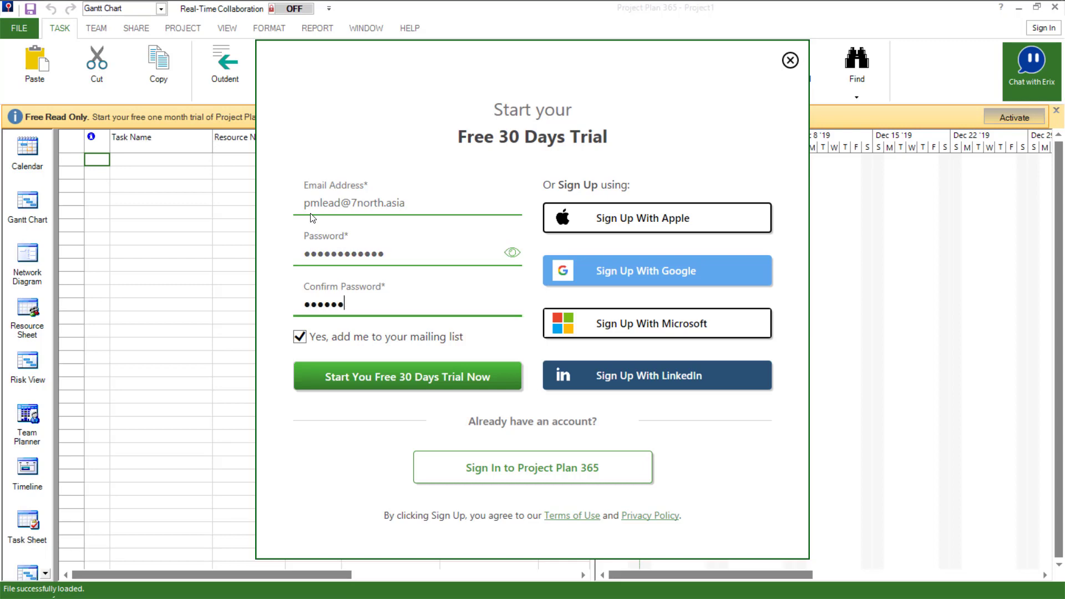
{"action": "left_click", "coordinate": [343, 379]}
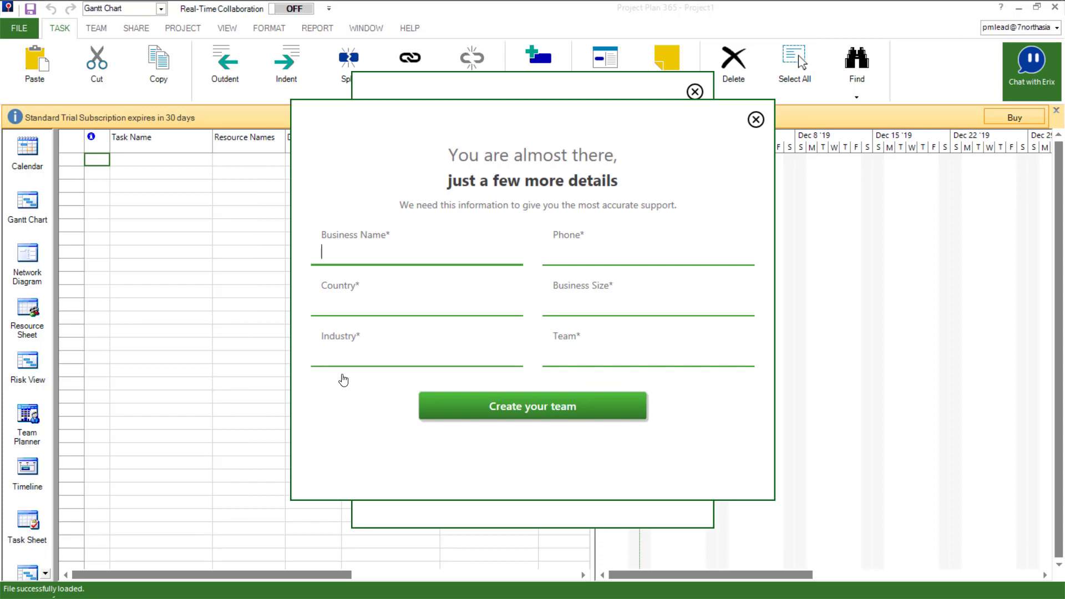
{"action": "type", "text": "Nort"}
{"action": "type", "text": "h Asia"}
Enter business name 7 North Asia, choose Nepal as country, and move to Industry
{"action": "key", "text": "Tab"}
{"action": "key", "text": "b"}
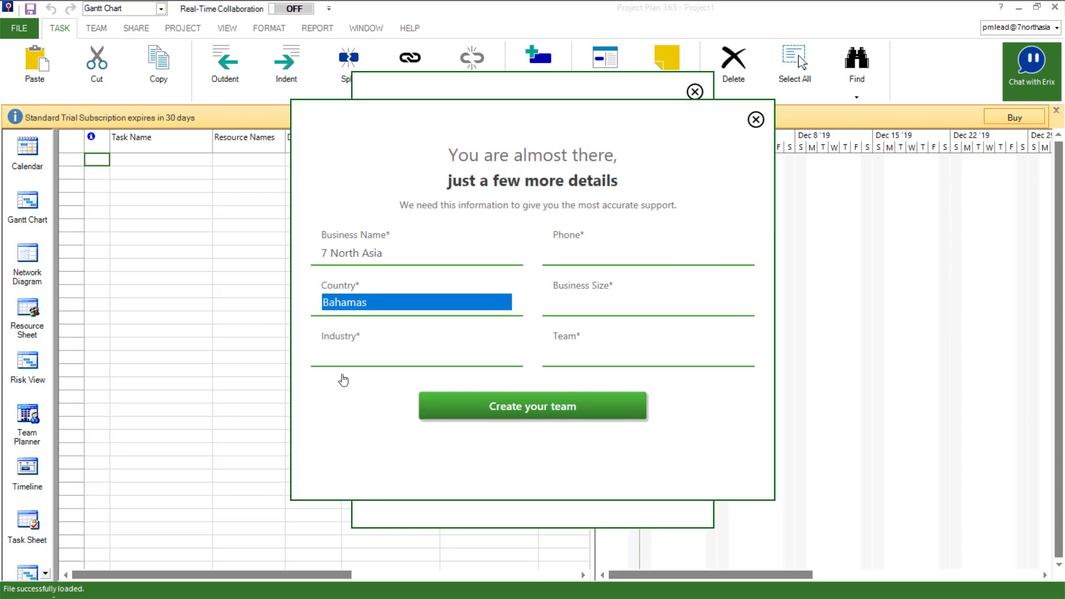
{"action": "key", "text": "n"}
{"action": "key", "text": "n"}
{"action": "key", "text": "n"}
{"action": "key", "text": "n"}
{"action": "key", "text": "Tab"}
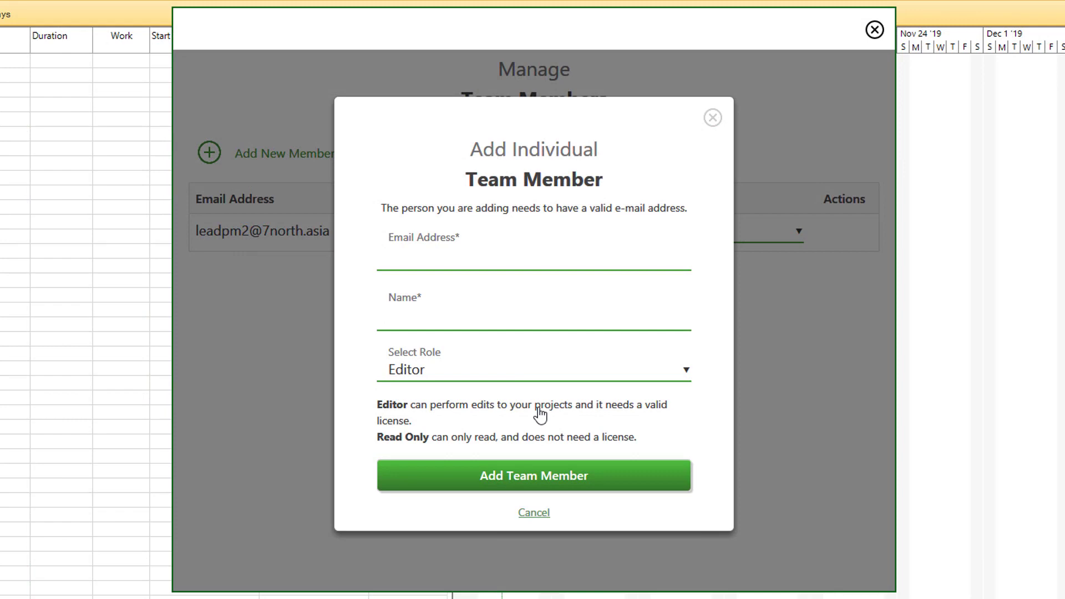
Enter the member's email, replace the auto-filled name with Lucia, and keep the Editor role
{"action": "left_click", "coordinate": [427, 262]}
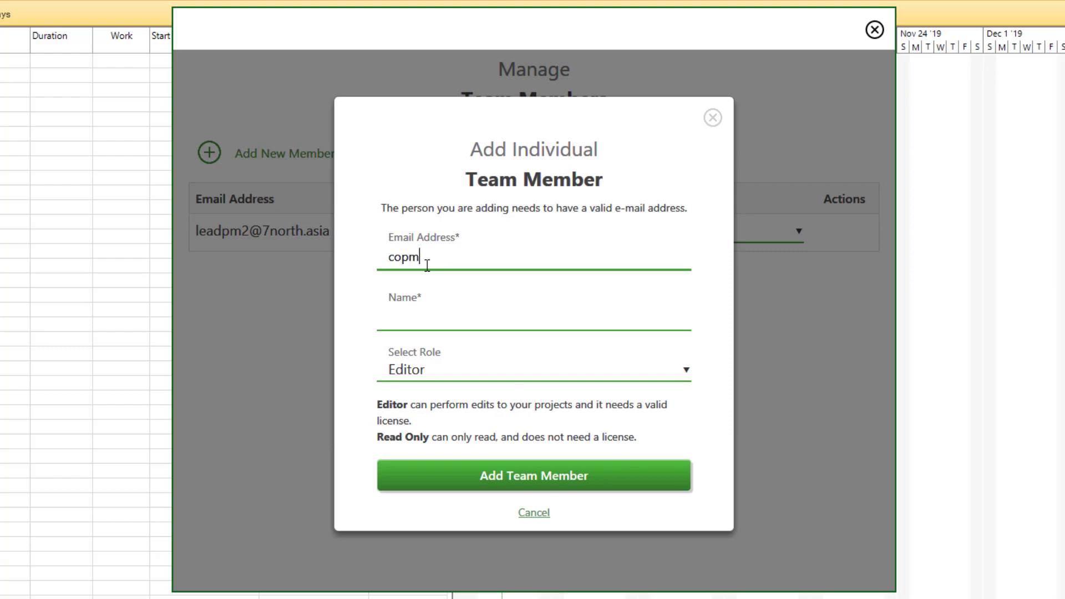
{"action": "key", "text": "Tab"}
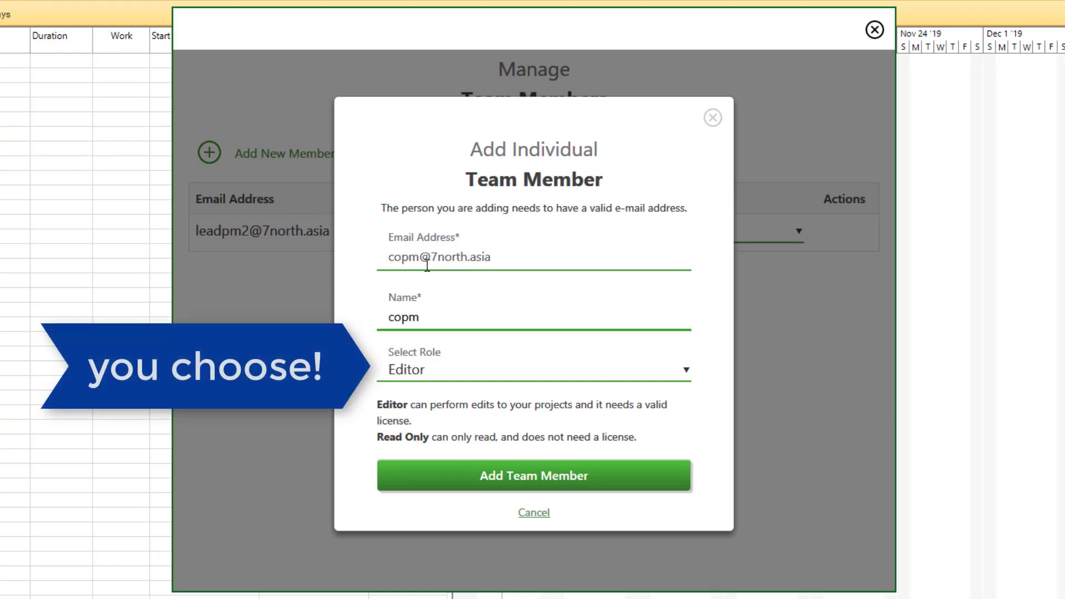
{"action": "key", "text": "BackSpace"}
{"action": "key", "text": "BackSpace"}
{"action": "key", "text": "BackSpace"}
{"action": "key", "text": "BackSpace"}
{"action": "type", "text": "cia"}
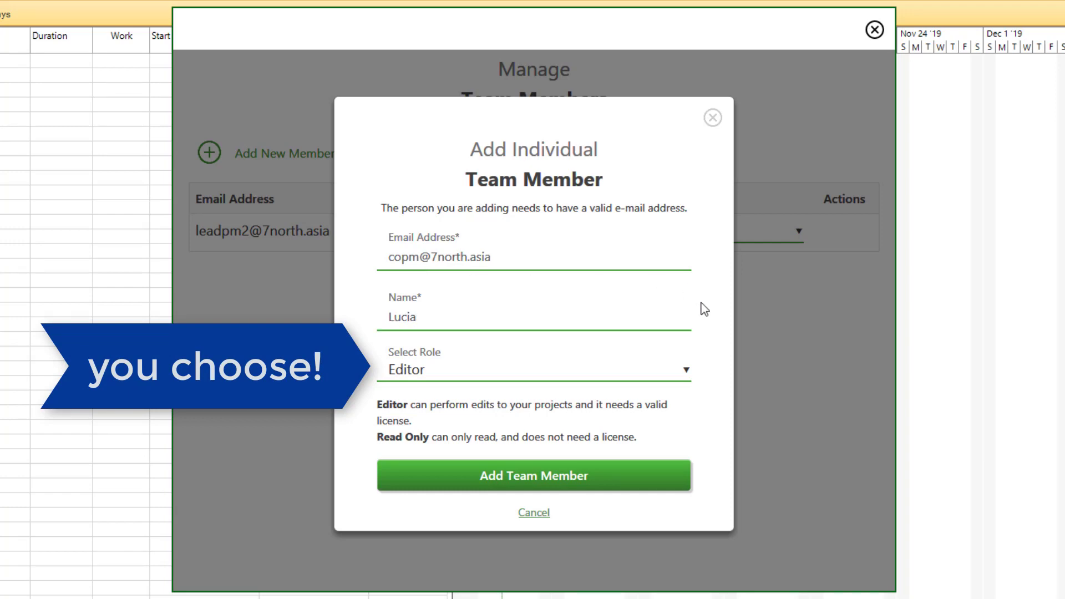
{"action": "left_click", "coordinate": [686, 371]}
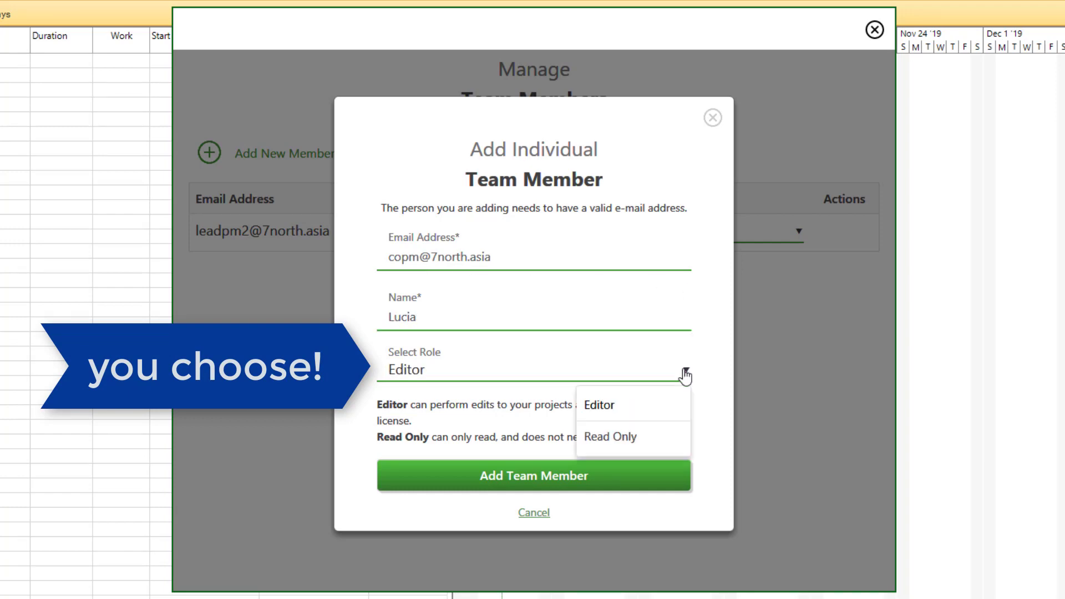
{"action": "left_click", "coordinate": [612, 409]}
{"action": "left_click", "coordinate": [613, 409]}
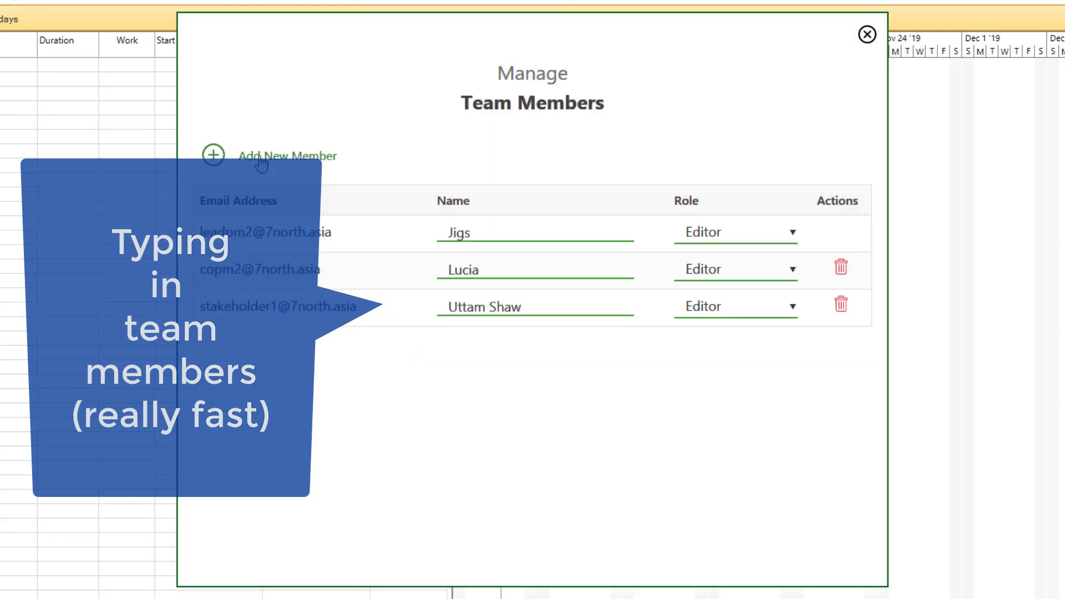
Add the lead analyst as an Editor team member
{"action": "left_click", "coordinate": [263, 158]}
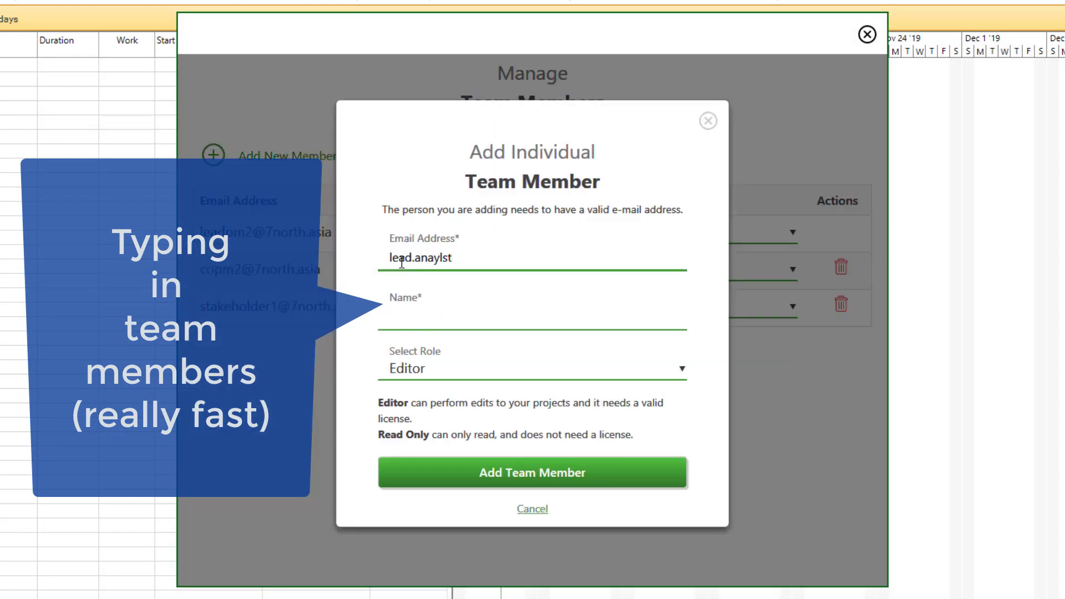
{"action": "key", "text": "Tab"}
{"action": "key", "text": "Return"}
Add the partner as a team member with Read Only access
{"action": "left_click", "coordinate": [262, 159]}
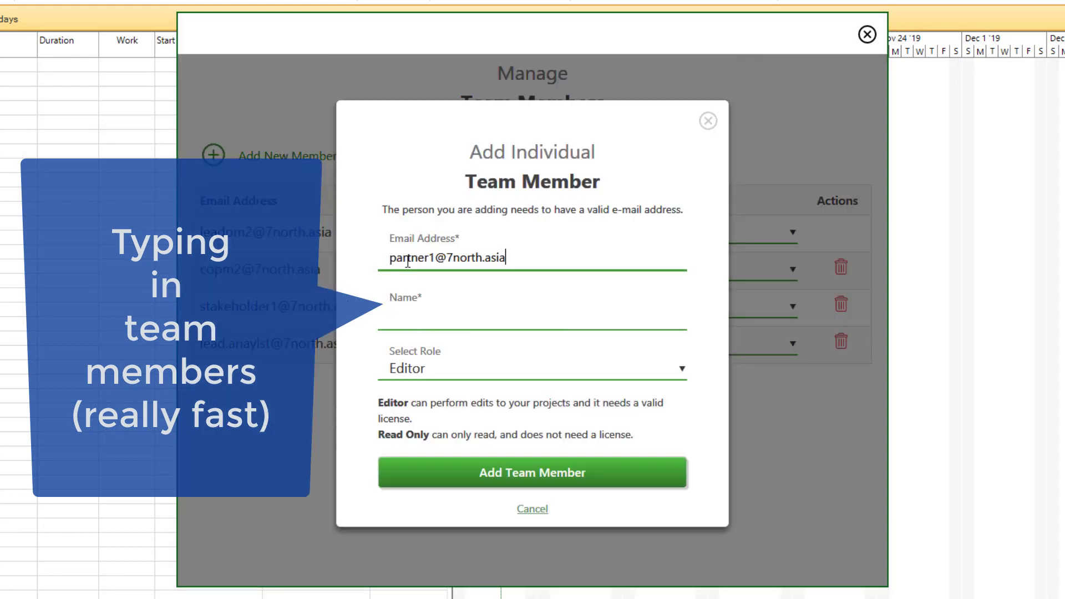
{"action": "key", "text": "Tab"}
{"action": "left_click", "coordinate": [532, 369]}
{"action": "left_click", "coordinate": [433, 416]}
{"action": "left_click", "coordinate": [491, 475]}
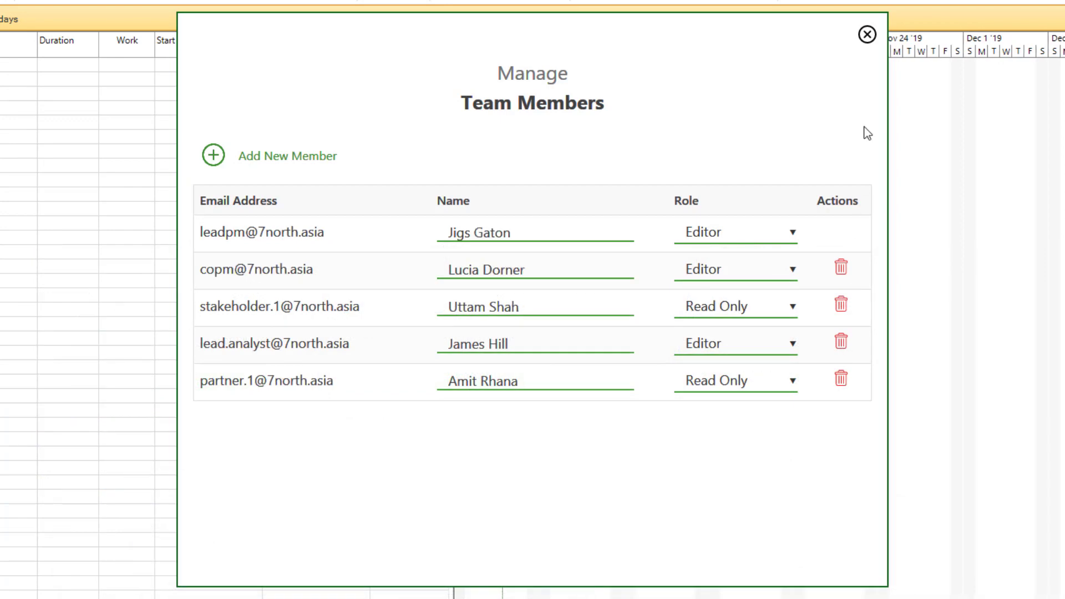
Close Manage Team Members and choose Manage Account from the account menu
{"action": "left_click", "coordinate": [867, 35]}
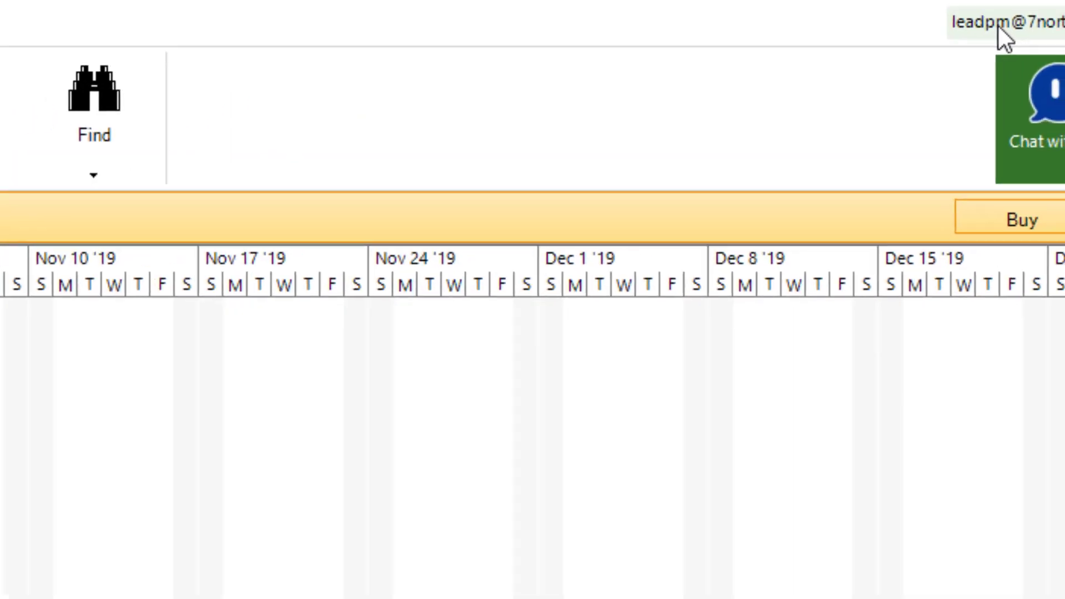
{"action": "left_click", "coordinate": [998, 24]}
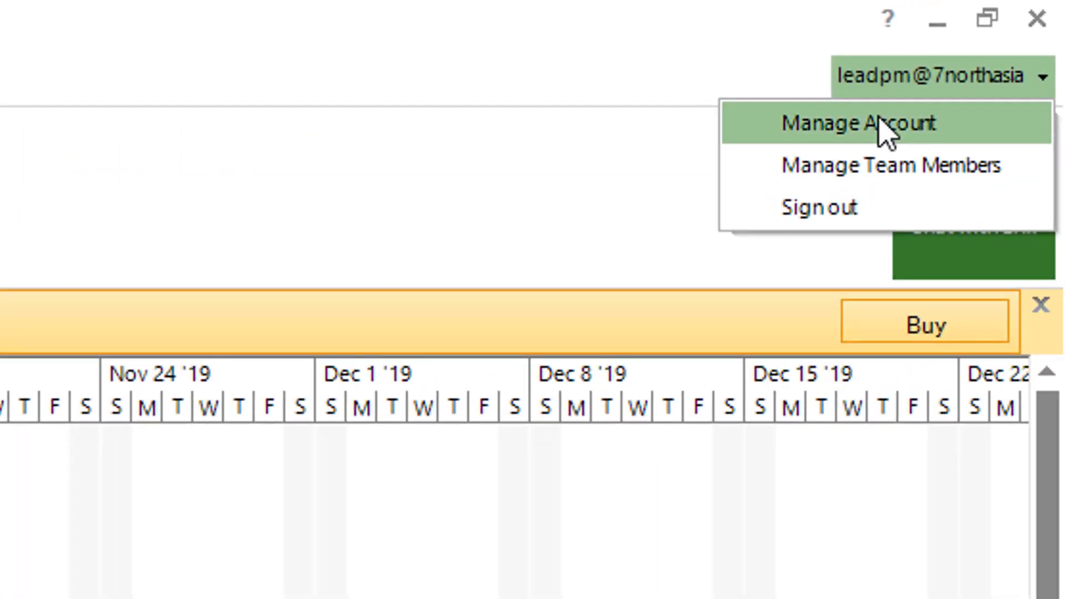
{"action": "left_click", "coordinate": [884, 131]}
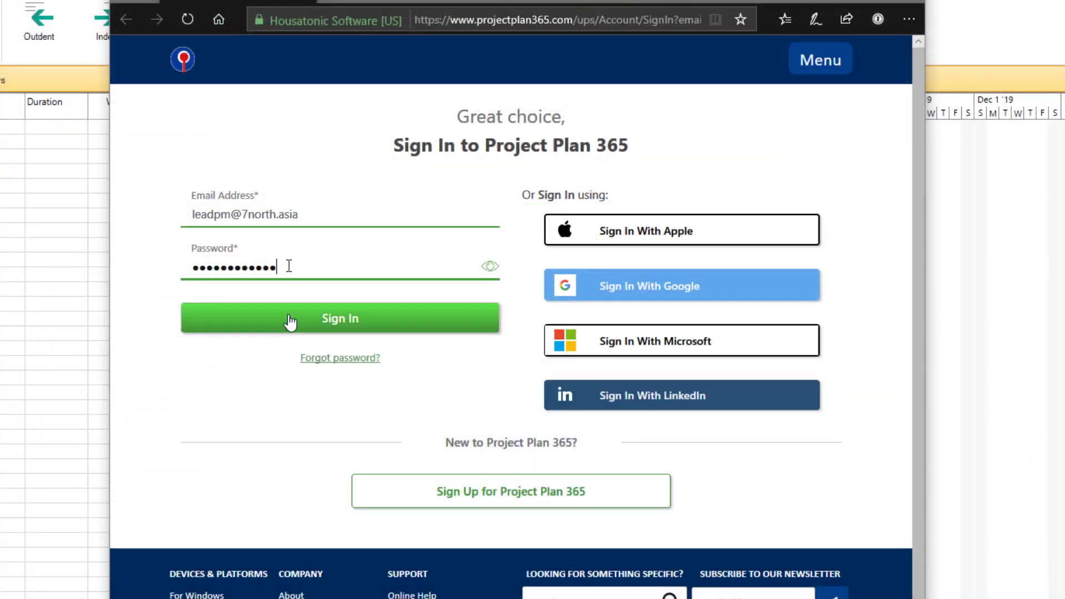
Sign in to the portal with the lead PM's pre-filled credentials
{"action": "left_click", "coordinate": [291, 321]}
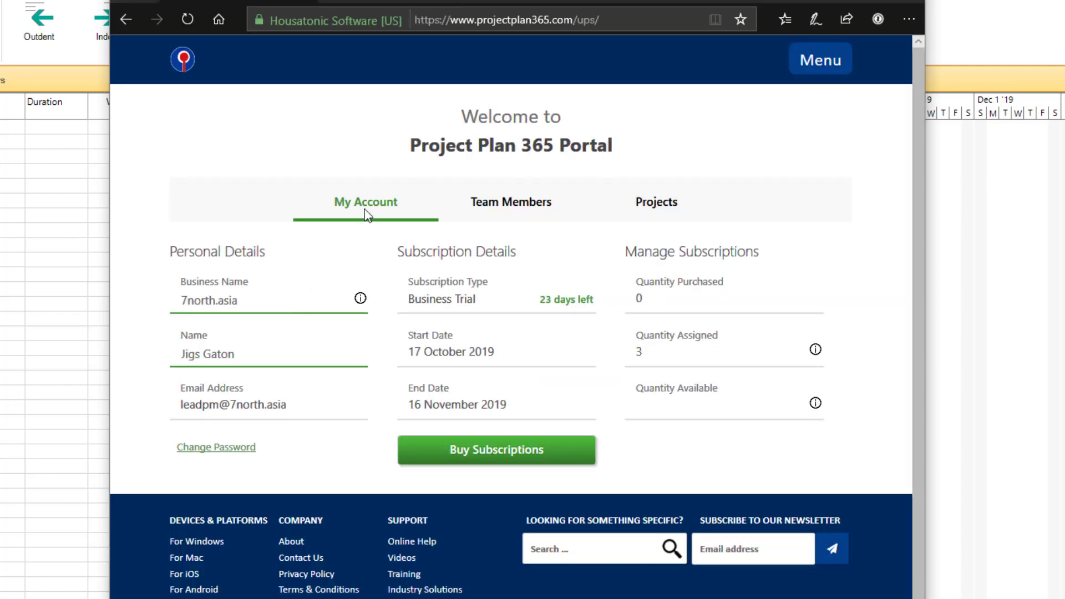
Browse the Team Members and Projects lists, then reach the Change Password form
{"action": "left_click", "coordinate": [526, 204]}
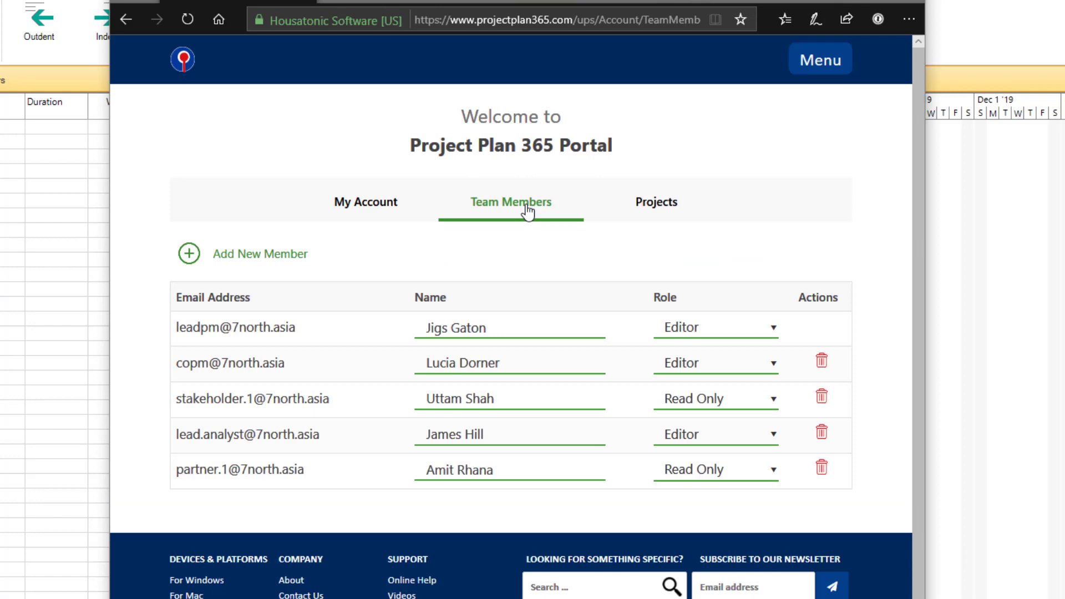
{"action": "left_click", "coordinate": [650, 207]}
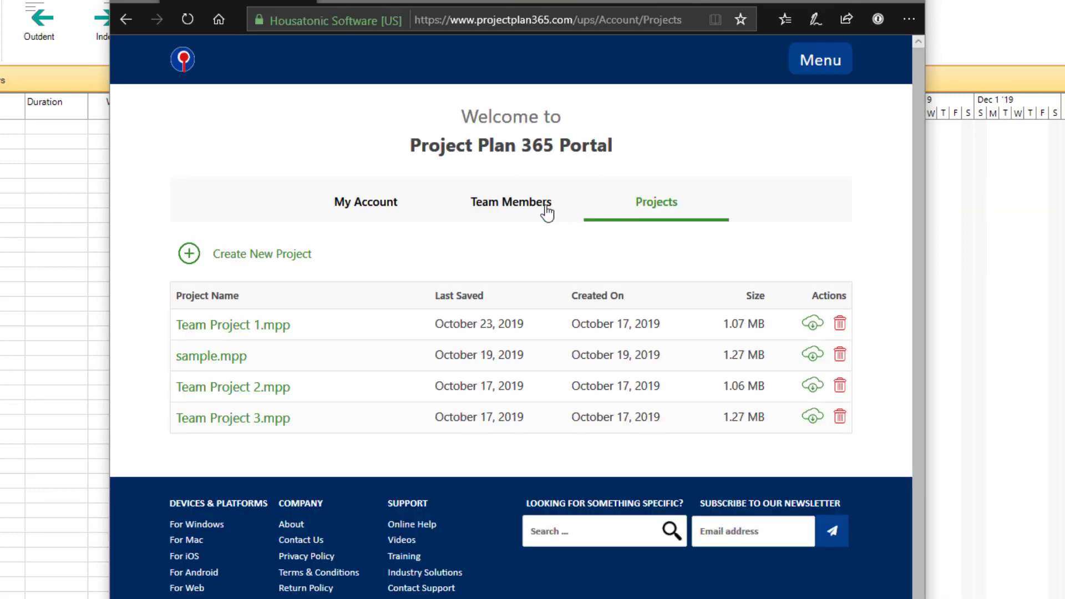
{"action": "left_click", "coordinate": [375, 204]}
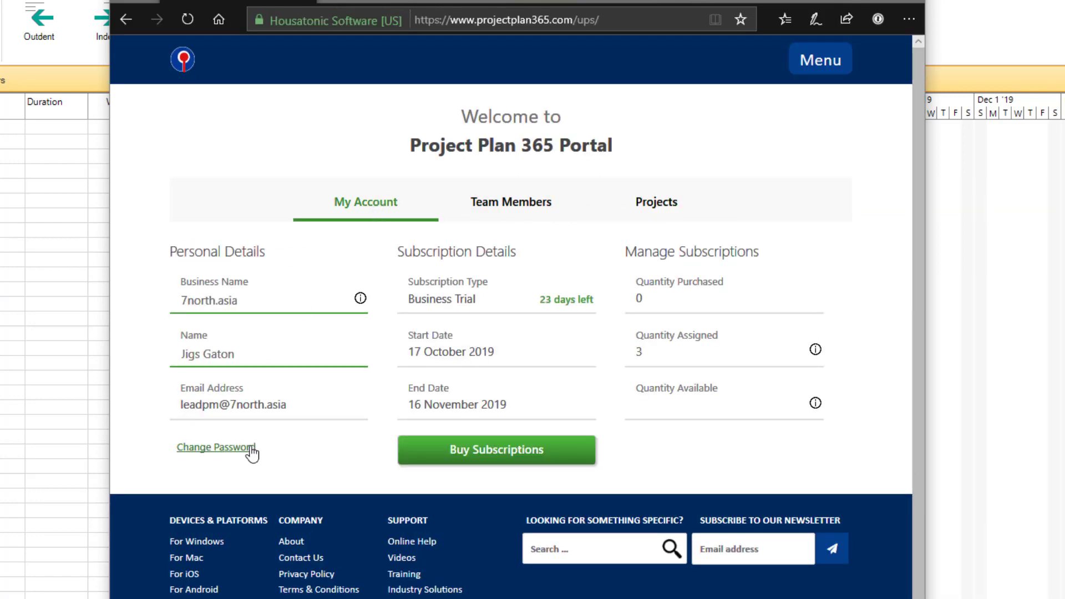
{"action": "left_click", "coordinate": [215, 447]}
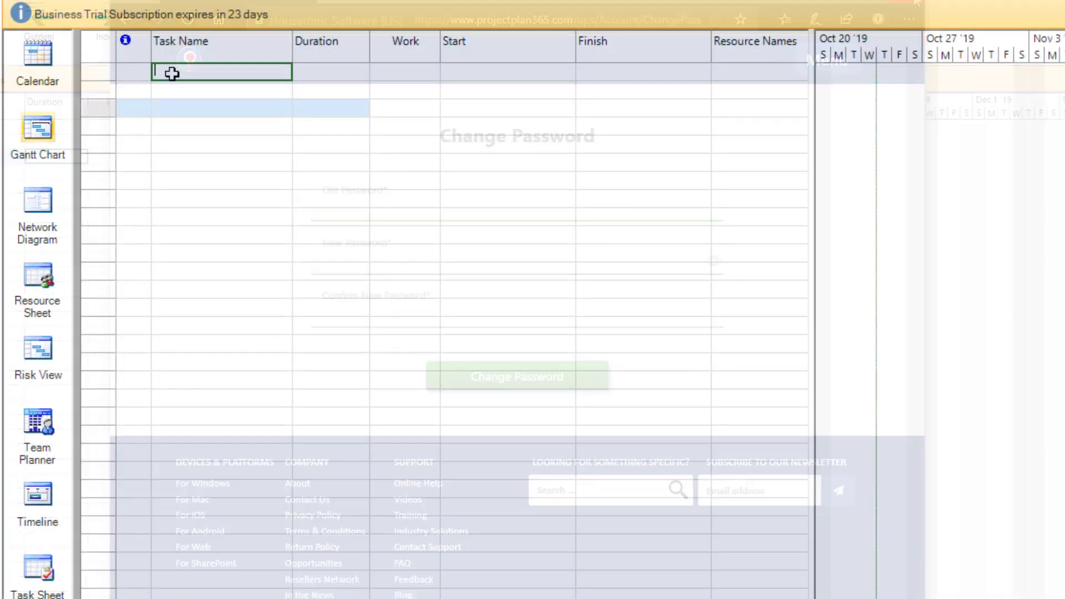
{"action": "type", "text": "First Task"}
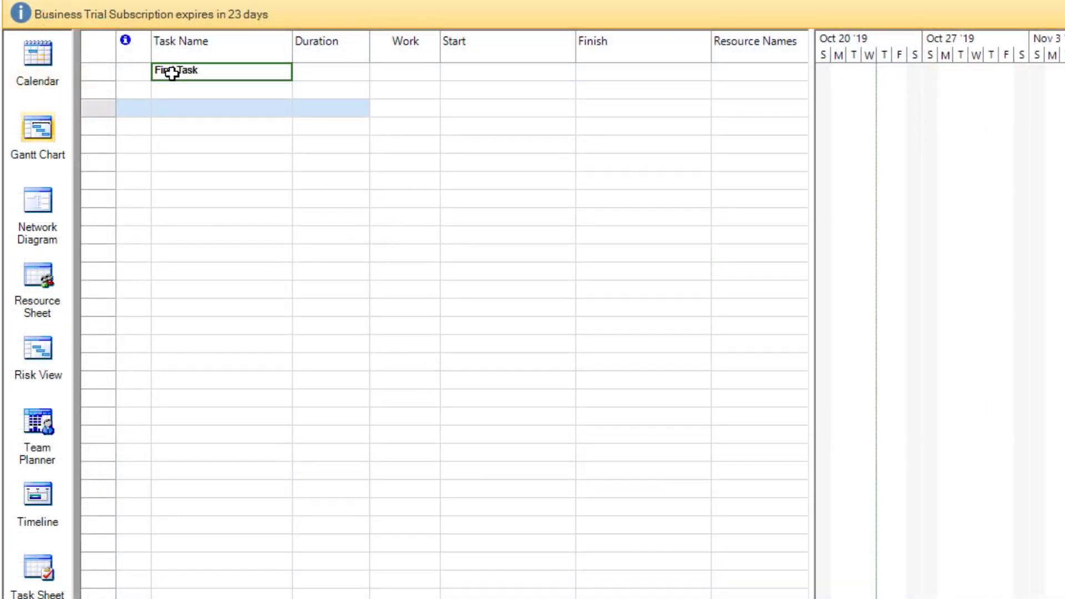
Enter First Task and assign Jigs Gaton as its resource
{"action": "left_click", "coordinate": [325, 73]}
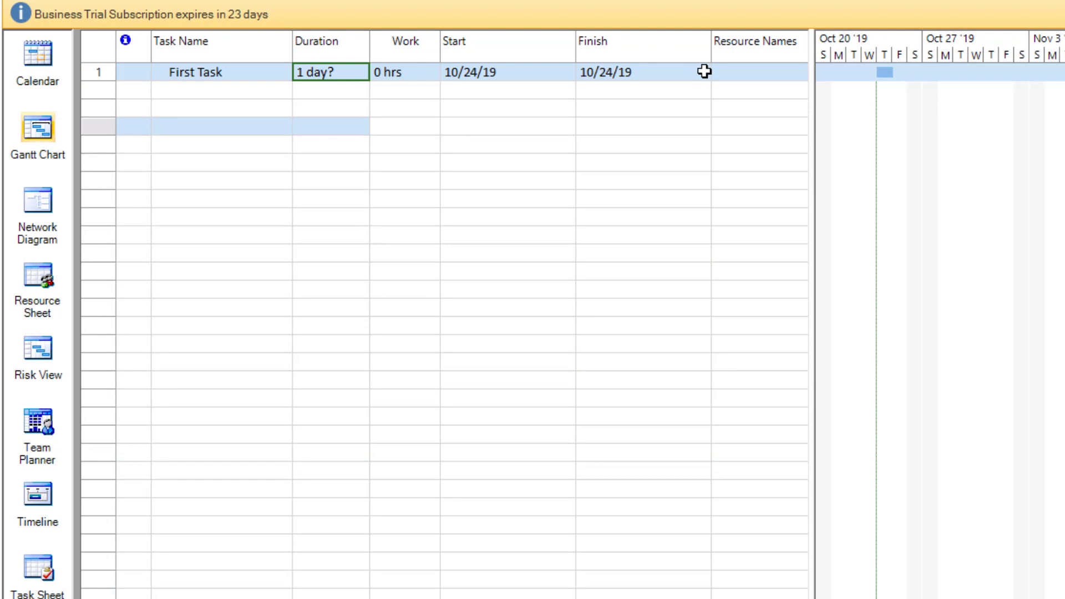
{"action": "left_click", "coordinate": [797, 74]}
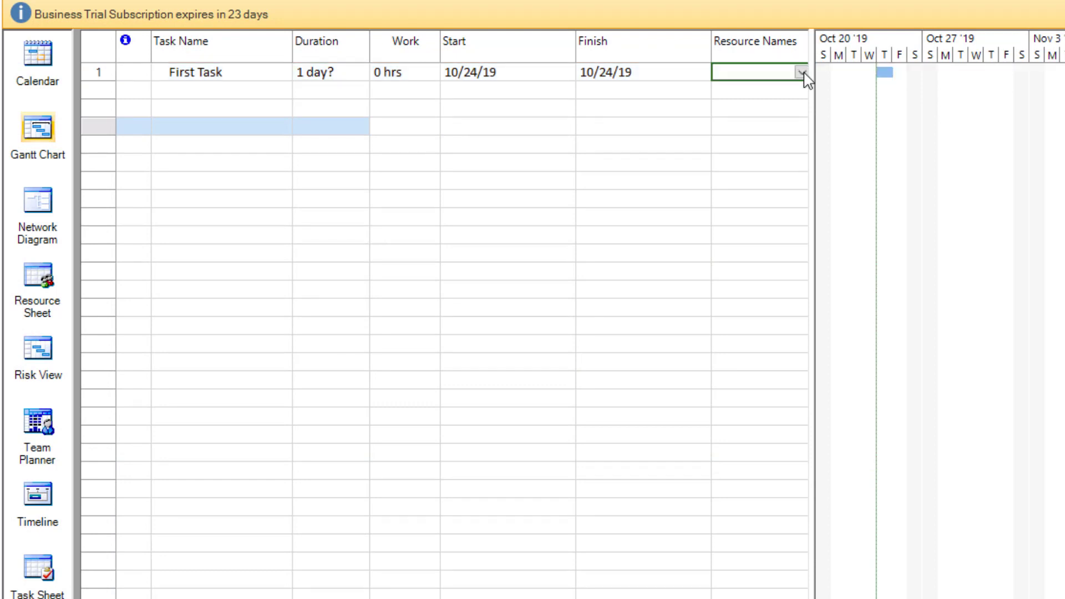
{"action": "left_click", "coordinate": [801, 74]}
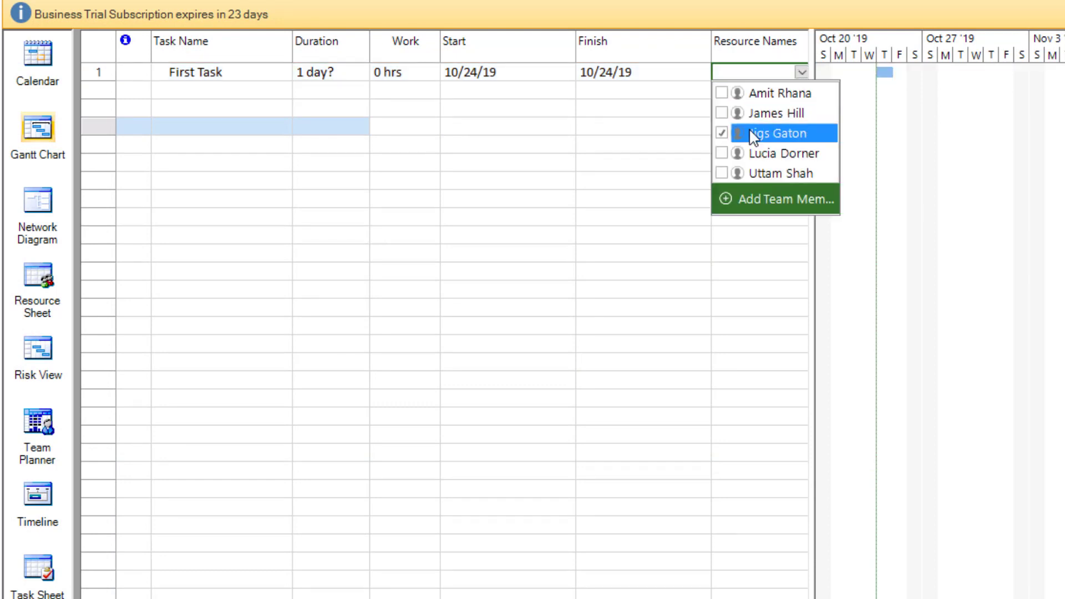
{"action": "left_click", "coordinate": [722, 133]}
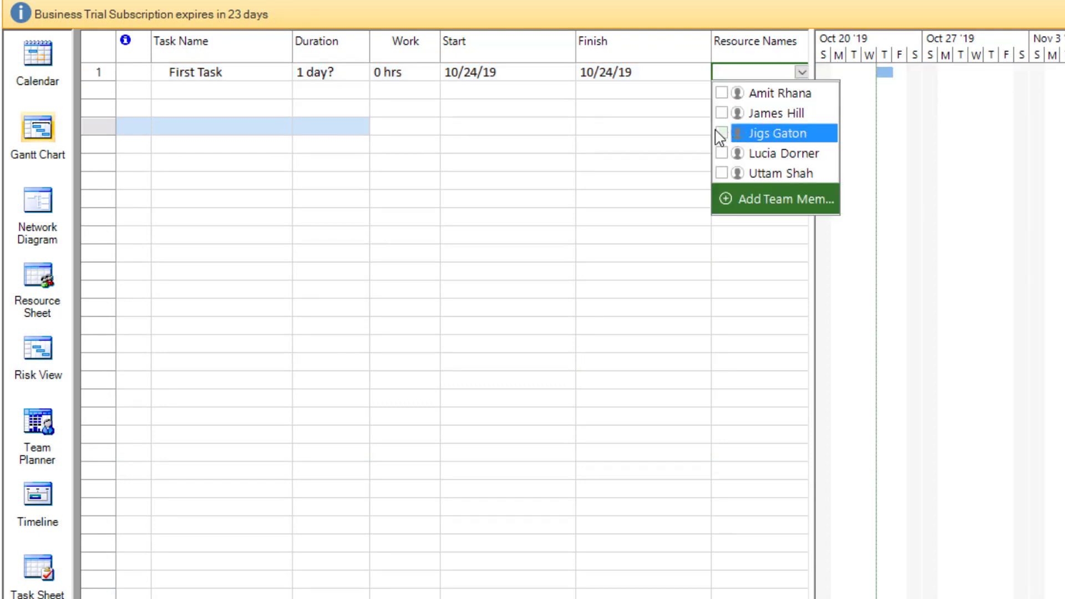
{"action": "left_click", "coordinate": [687, 127]}
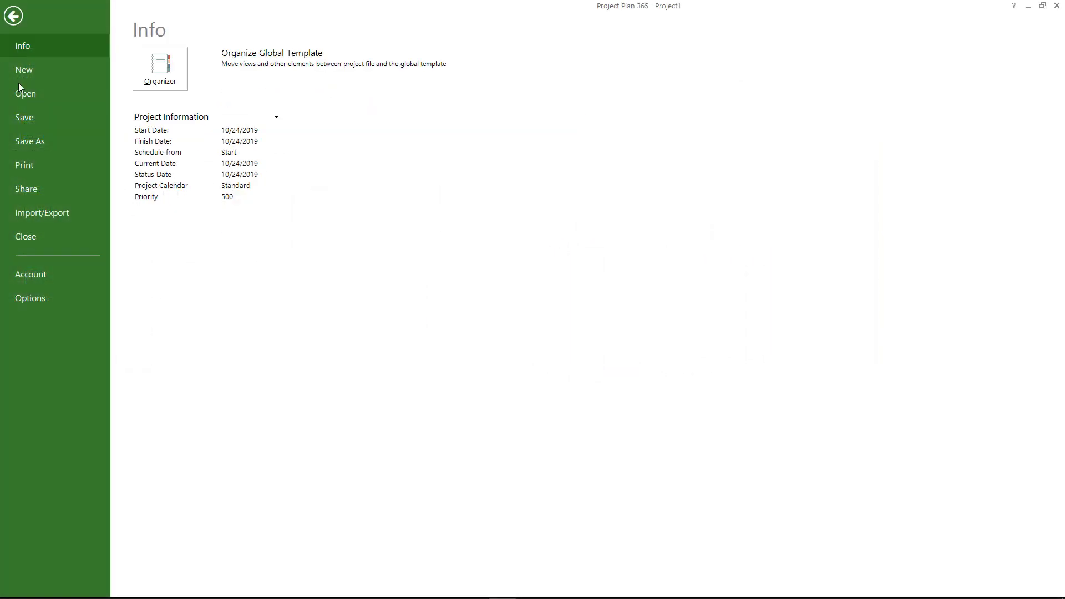
Save the plan to My Projects - Drive 365 as 'My first team project'
{"action": "left_click", "coordinate": [30, 141]}
{"action": "left_click", "coordinate": [214, 96]}
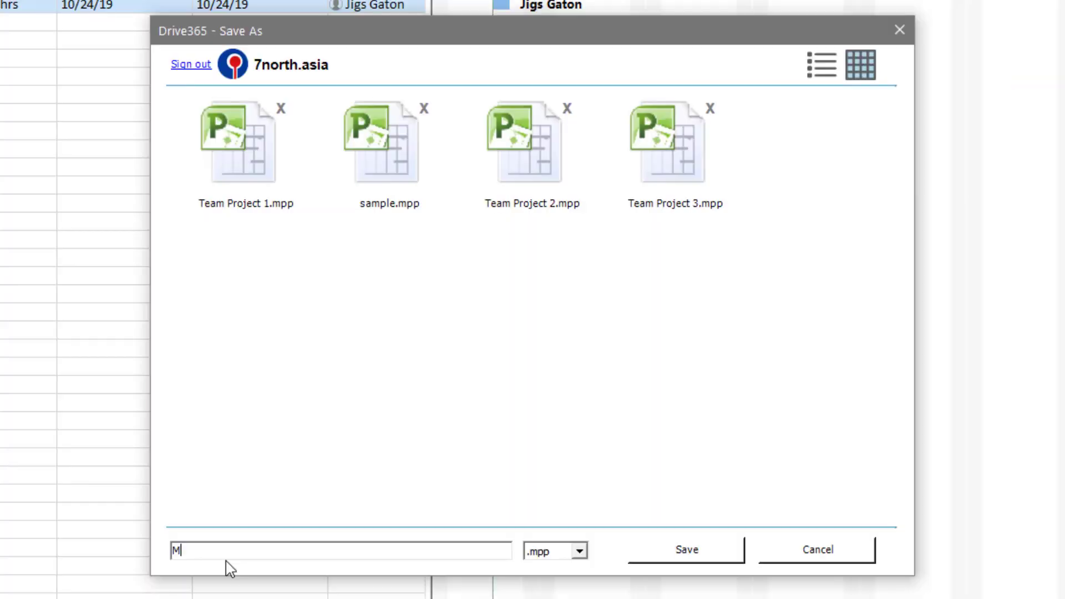
{"action": "type", "text": "My first team project"}
{"action": "left_click", "coordinate": [686, 550]}
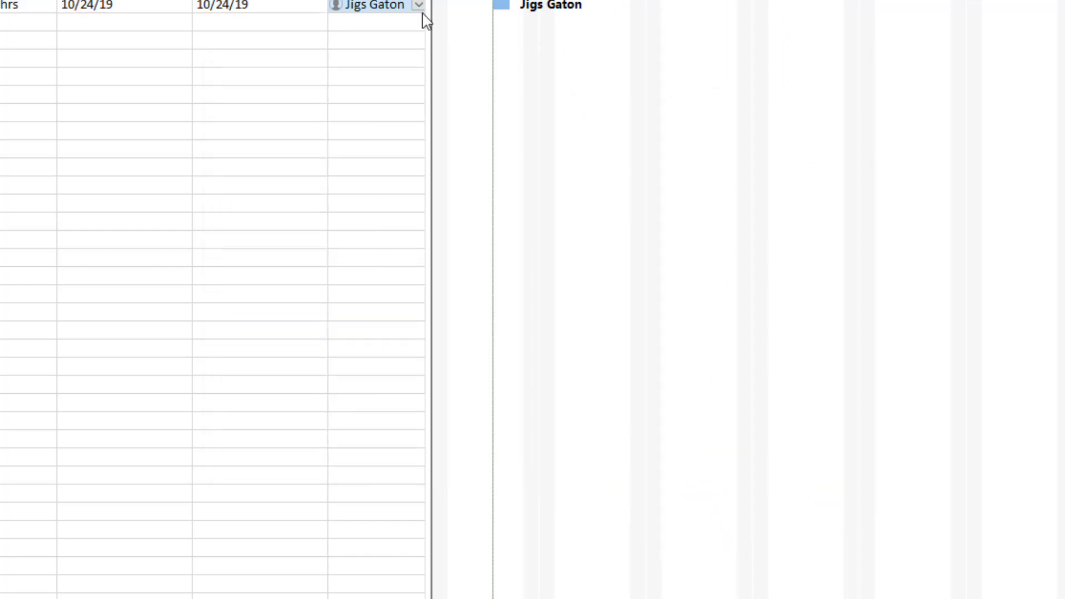
Add a team member named New Member with the Editor role
{"action": "left_click", "coordinate": [422, 8]}
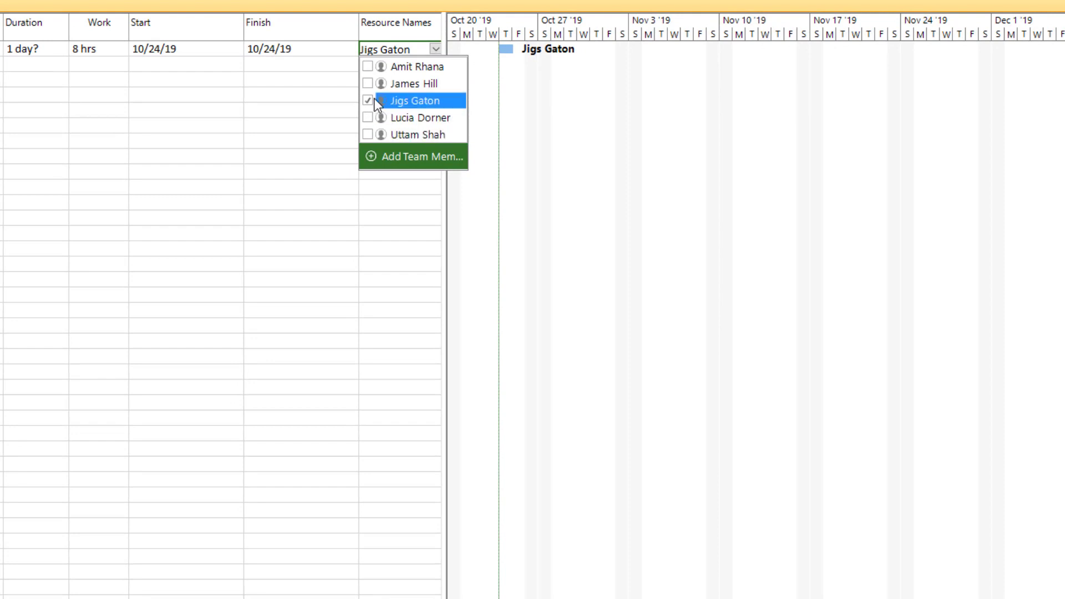
{"action": "key", "text": "Escape"}
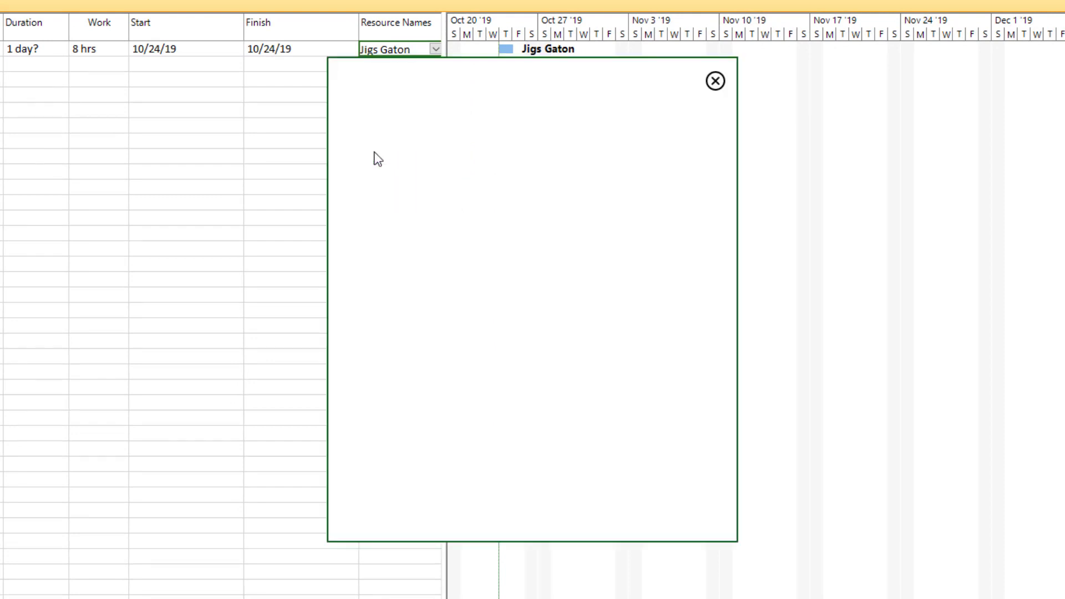
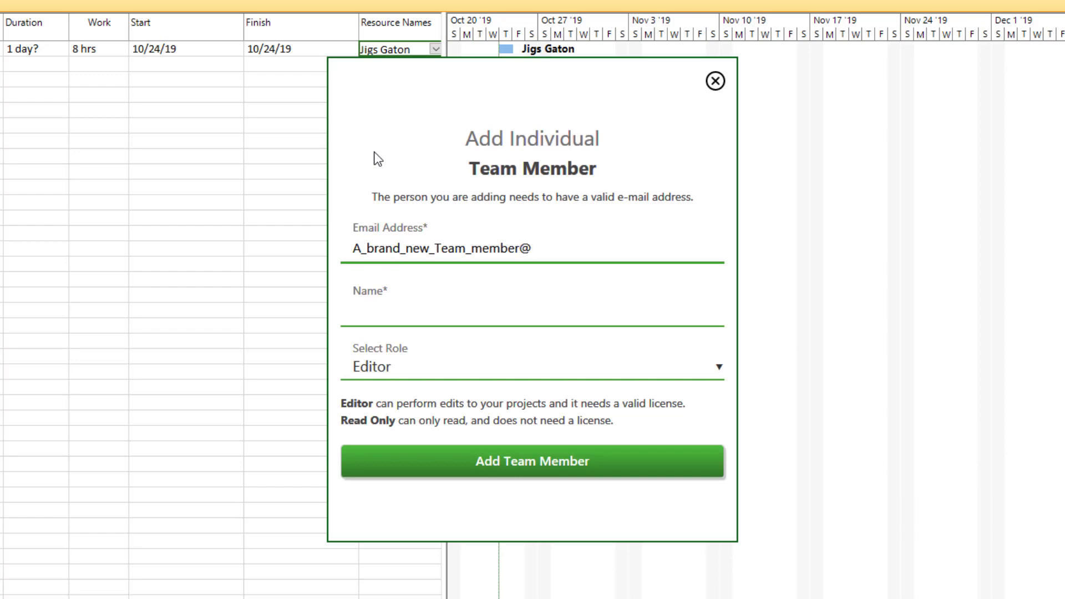
{"action": "left_click", "coordinate": [409, 311]}
{"action": "type", "text": "A_brand_new_Team_member"}
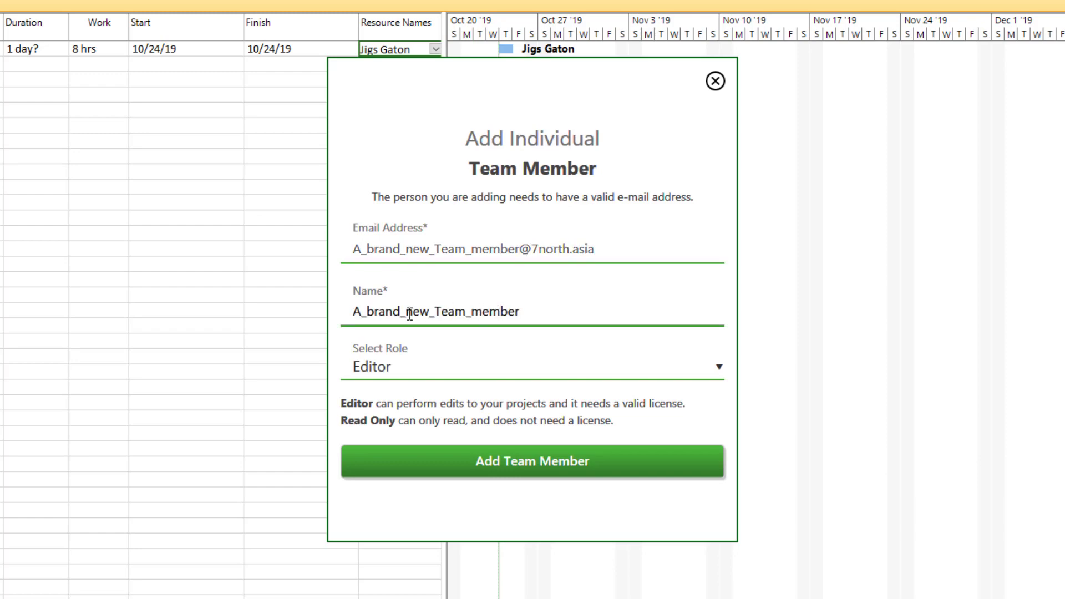
{"action": "left_click_drag", "start_coordinate": [409, 312], "coordinate": [354, 311]}
{"action": "key", "text": "Delete"}
{"action": "double_click", "coordinate": [367, 312]}
{"action": "type", "text": "New"}
{"action": "left_click_drag", "start_coordinate": [480, 312], "coordinate": [382, 312]}
{"action": "key", "text": "Delete"}
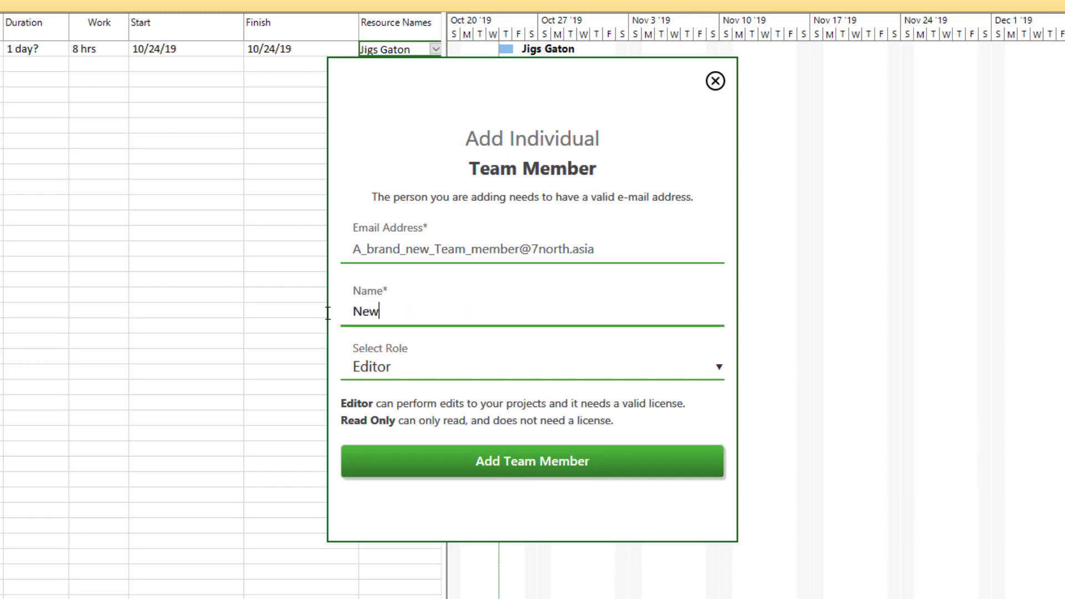
{"action": "type", "text": "Member"}
{"action": "left_click", "coordinate": [533, 366]}
{"action": "left_click", "coordinate": [624, 399]}
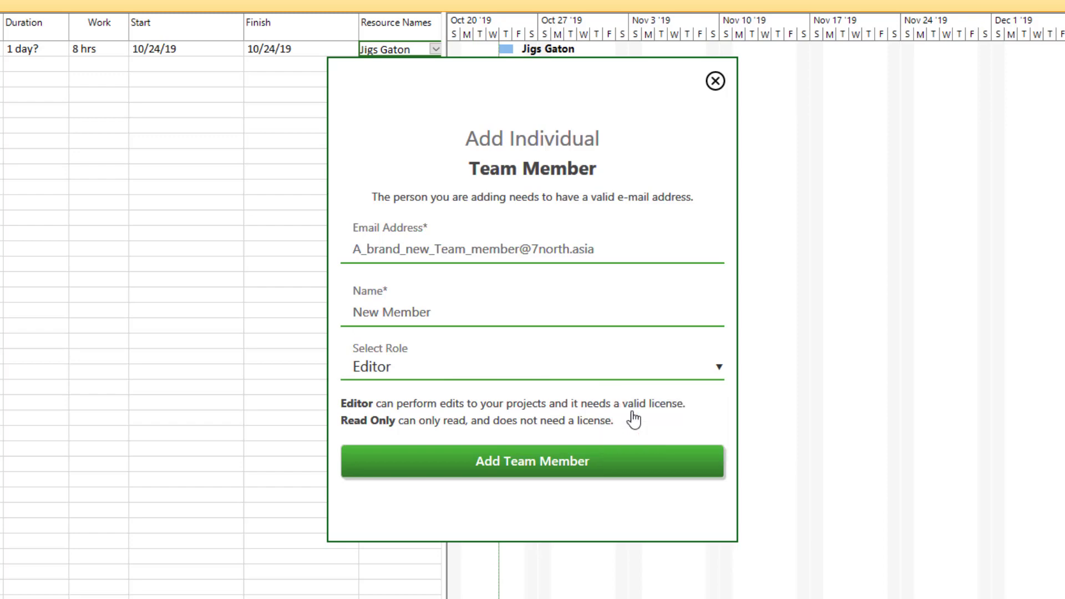
{"action": "left_click", "coordinate": [510, 461]}
Make New Member task 1's only resource, removing the previous assignee
{"action": "left_click", "coordinate": [683, 166]}
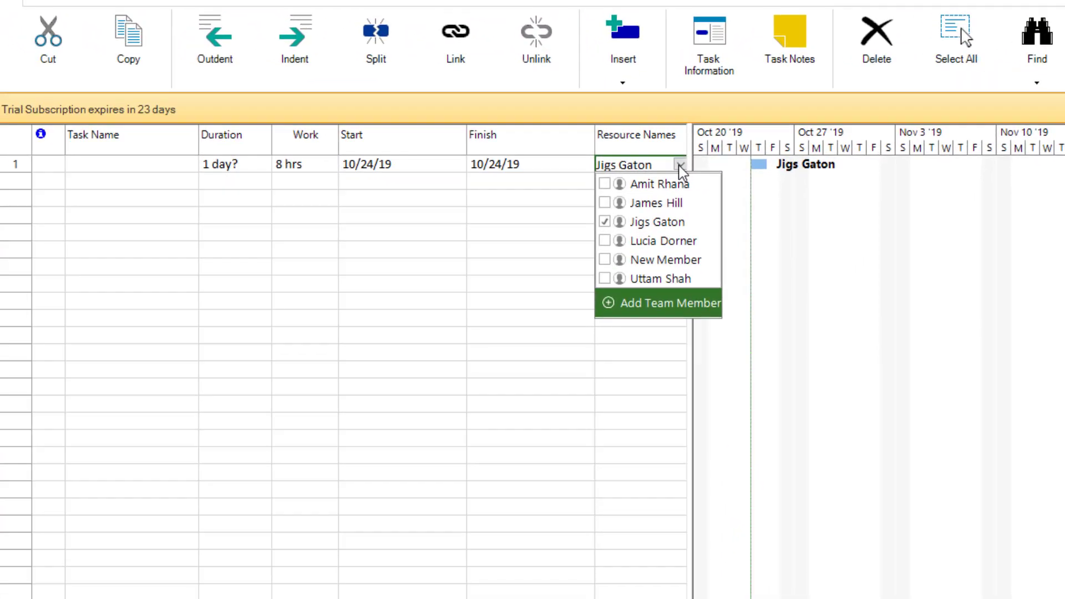
{"action": "left_click", "coordinate": [604, 259]}
{"action": "left_click", "coordinate": [605, 222]}
{"action": "left_click", "coordinate": [582, 173]}
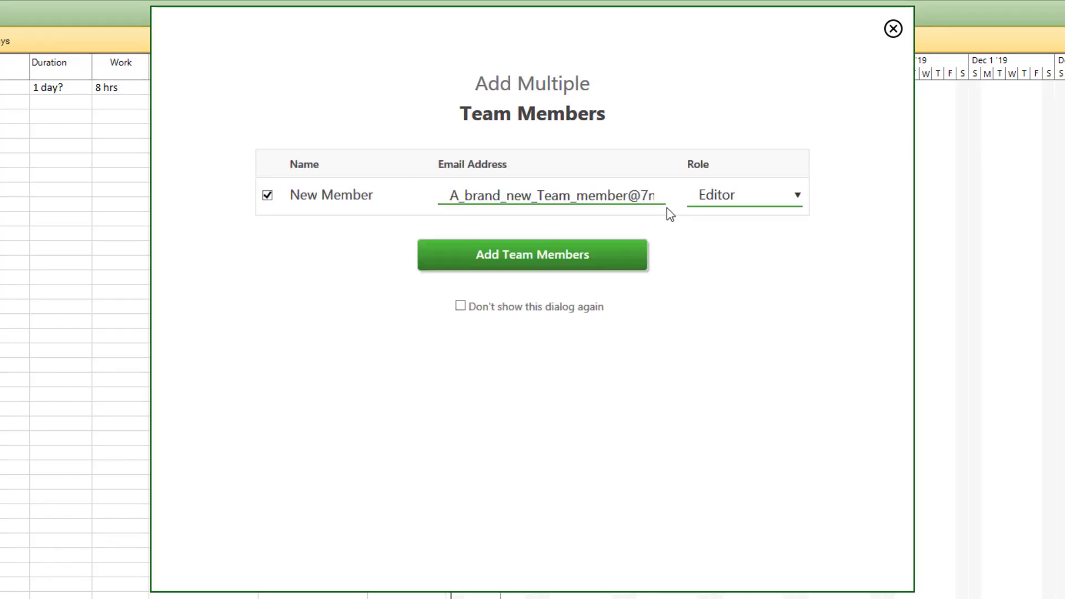
Add New Member to the team and assign Local Resource to task 2
{"action": "left_click", "coordinate": [573, 263]}
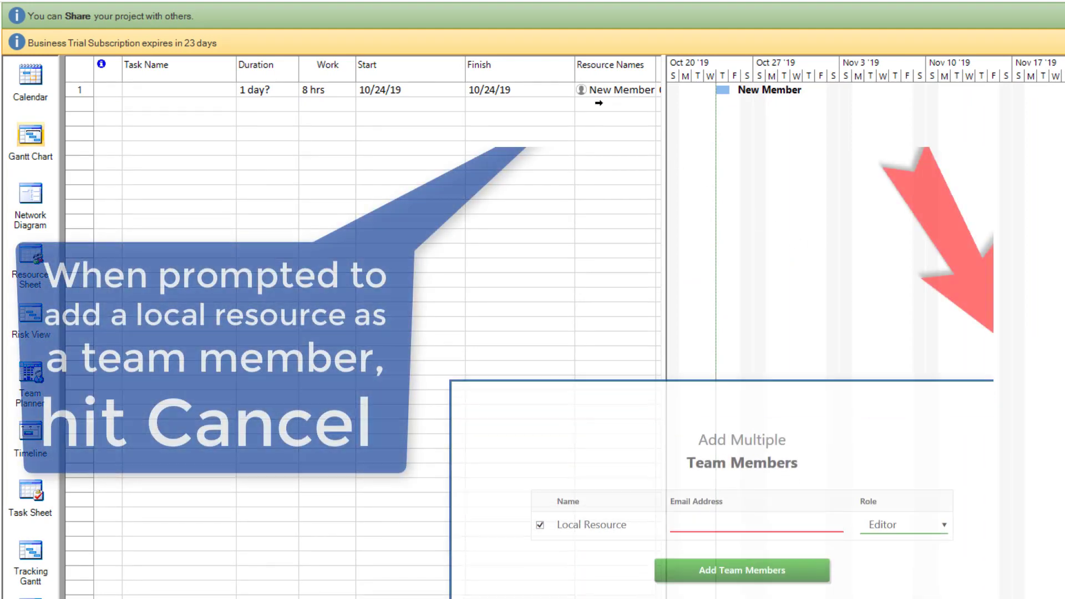
{"action": "left_click", "coordinate": [603, 103]}
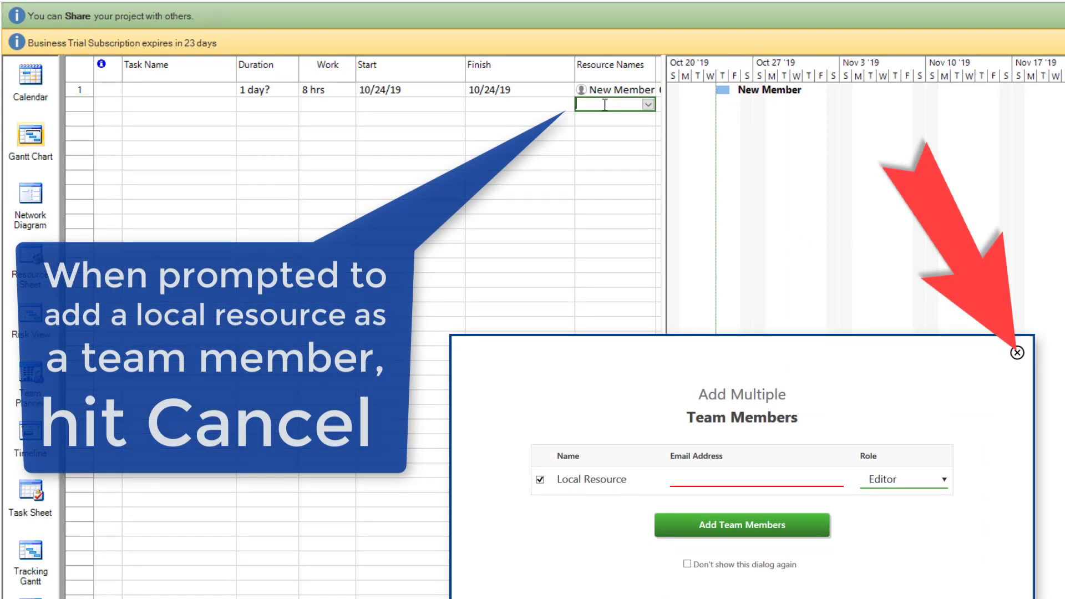
{"action": "type", "text": "Local Resource"}
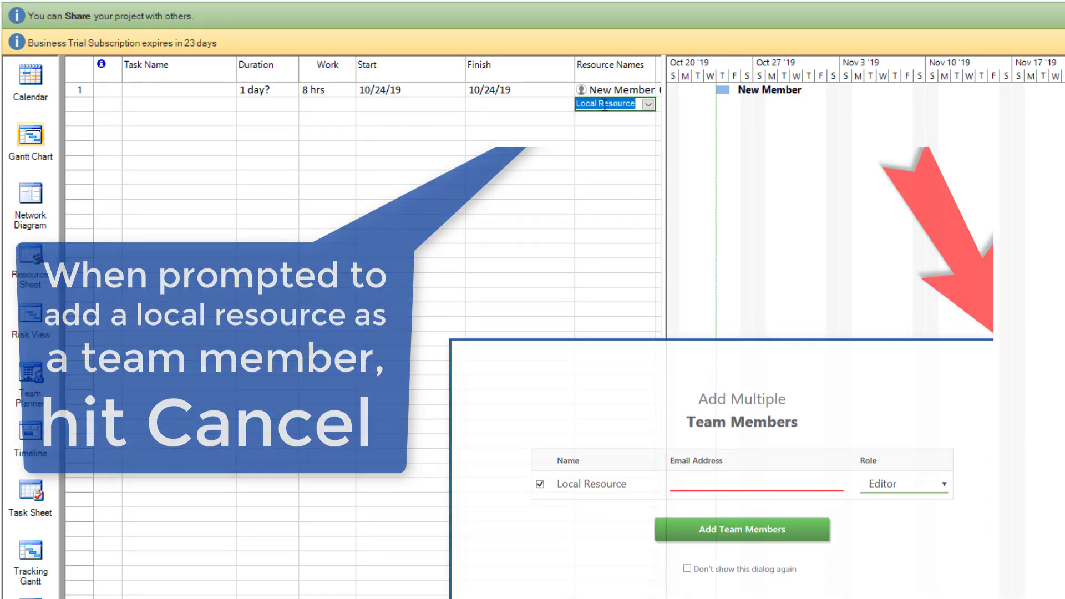
{"action": "key", "text": "Return"}
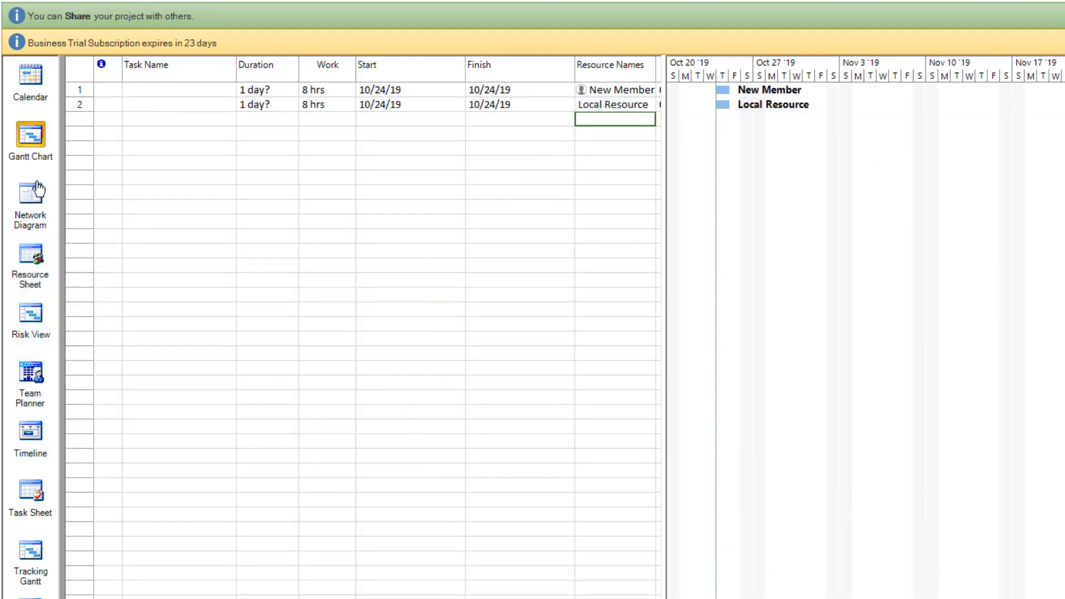
Open the Resource Sheet and review the Local Resource and New Member rows
{"action": "left_click", "coordinate": [30, 257]}
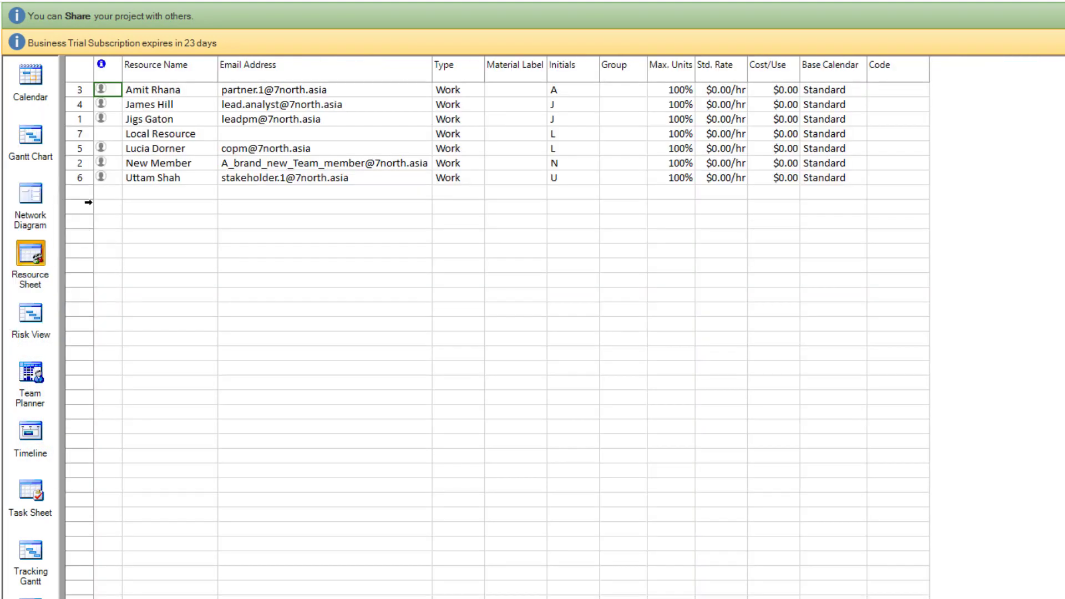
{"action": "left_click", "coordinate": [135, 134]}
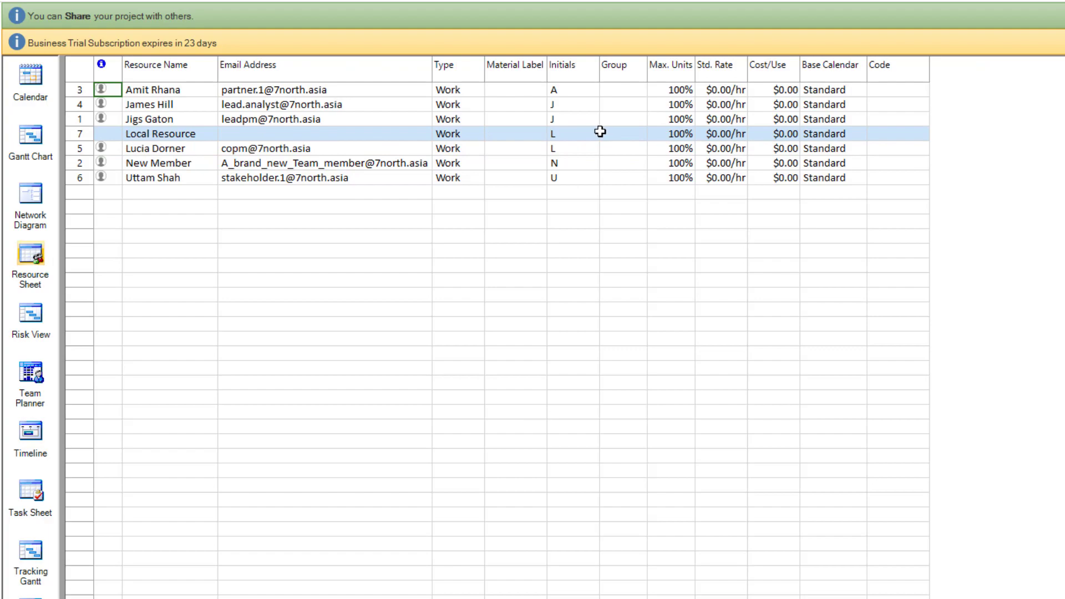
{"action": "left_click", "coordinate": [141, 163]}
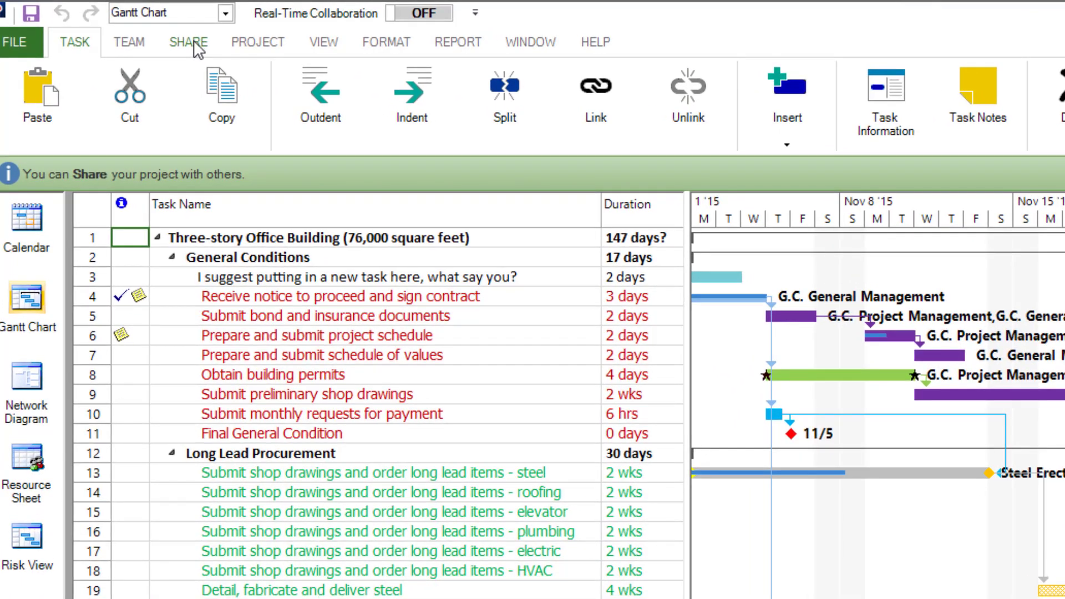
Share the plan with six suggested team emails and a message inviting edits
{"action": "left_click", "coordinate": [189, 42]}
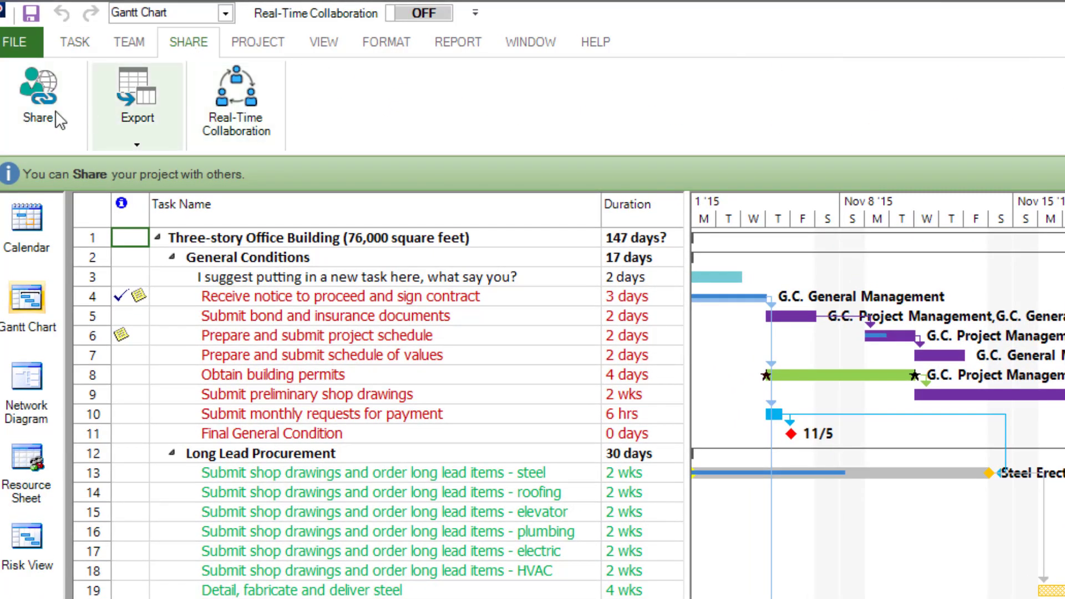
{"action": "left_click", "coordinate": [39, 96]}
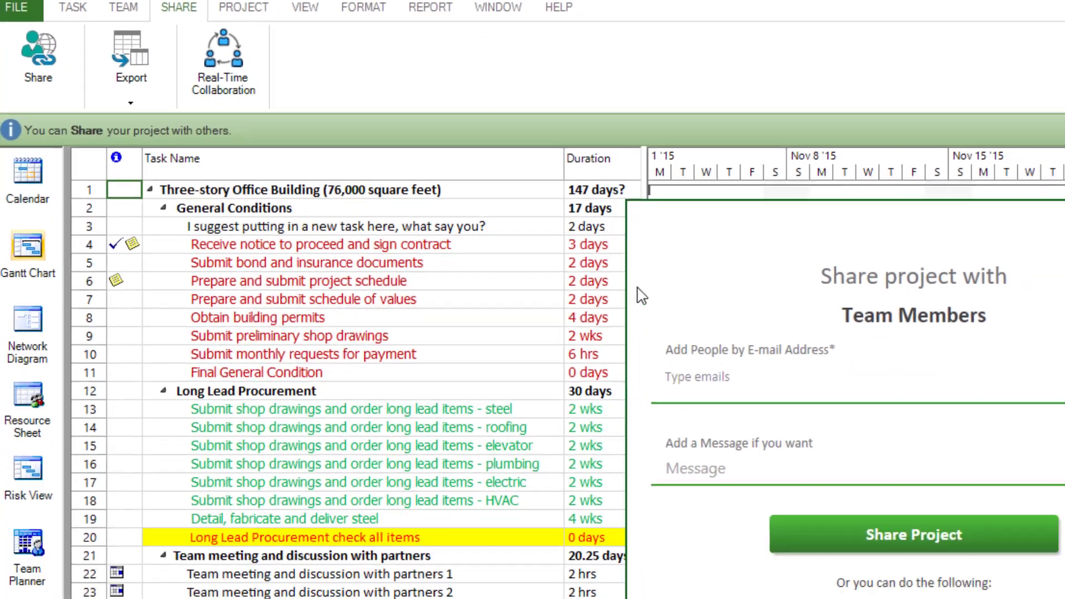
{"action": "left_click", "coordinate": [549, 212]}
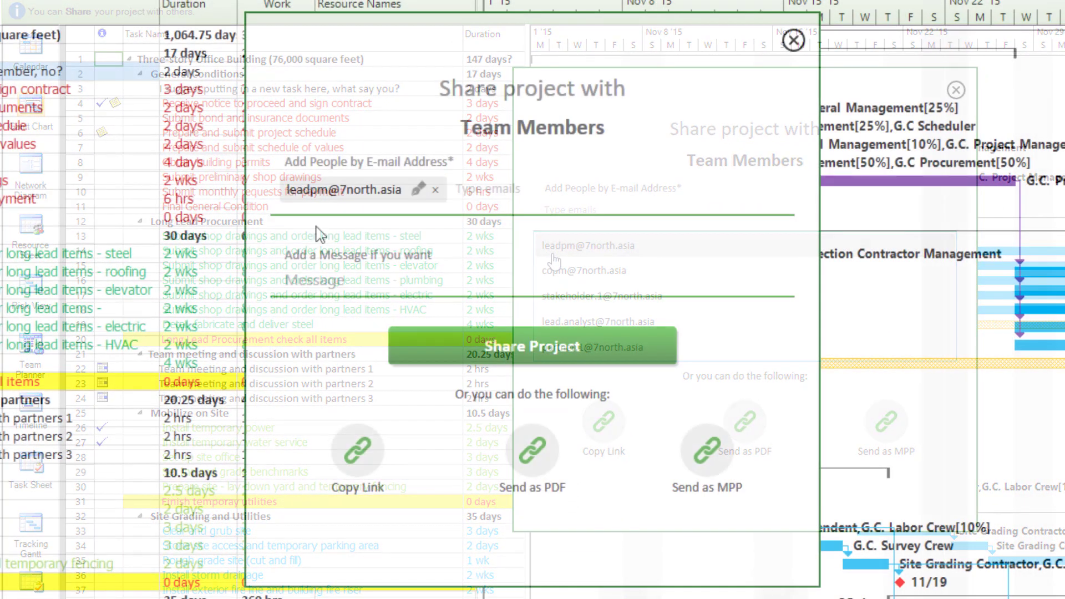
{"action": "left_click", "coordinate": [407, 236]}
{"action": "left_click", "coordinate": [422, 260]}
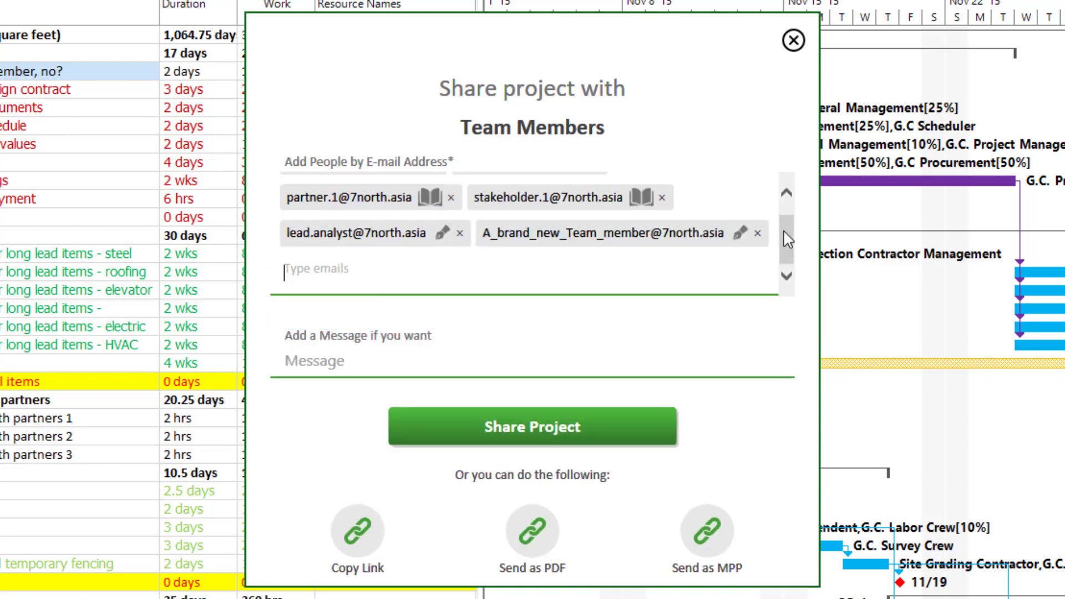
{"action": "type", "text": "Hi Team, Jigs here. Ple"}
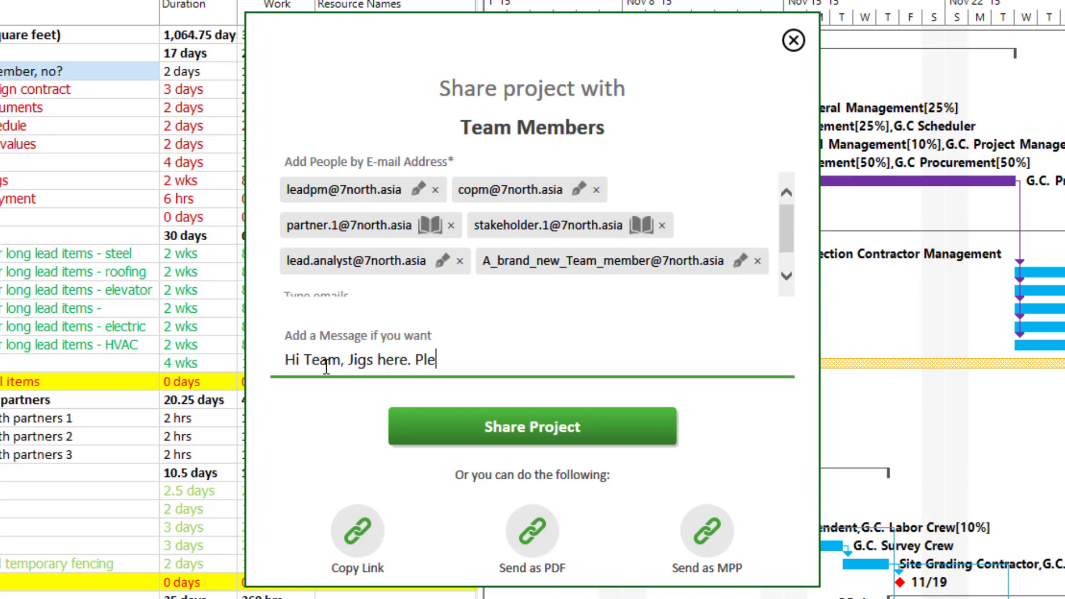
{"action": "type", "text": "ase open this plan and make any edits or su"}
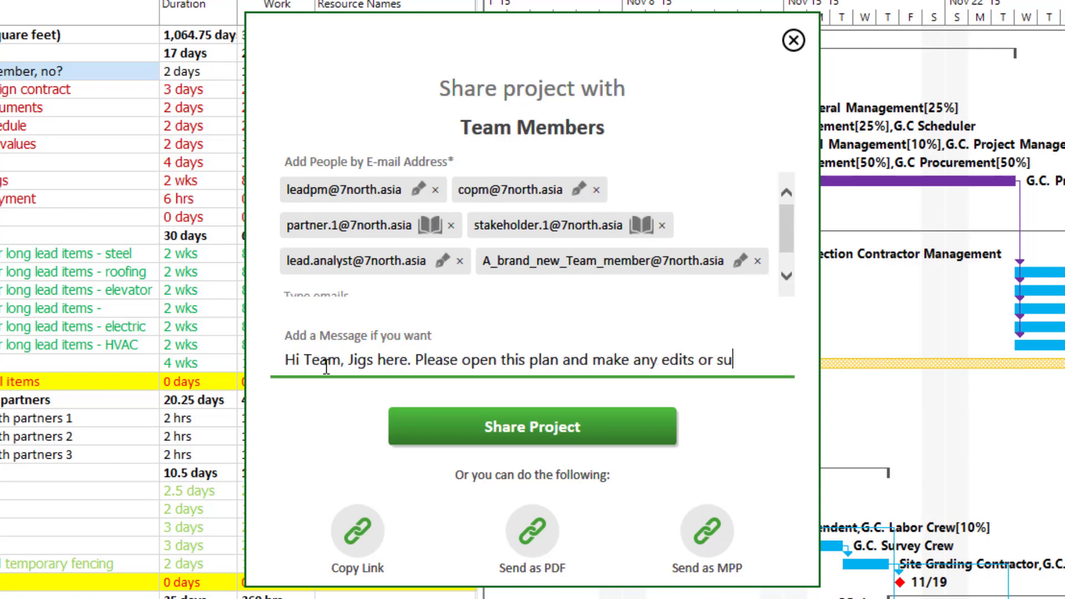
{"action": "type", "text": "ggest any changes."}
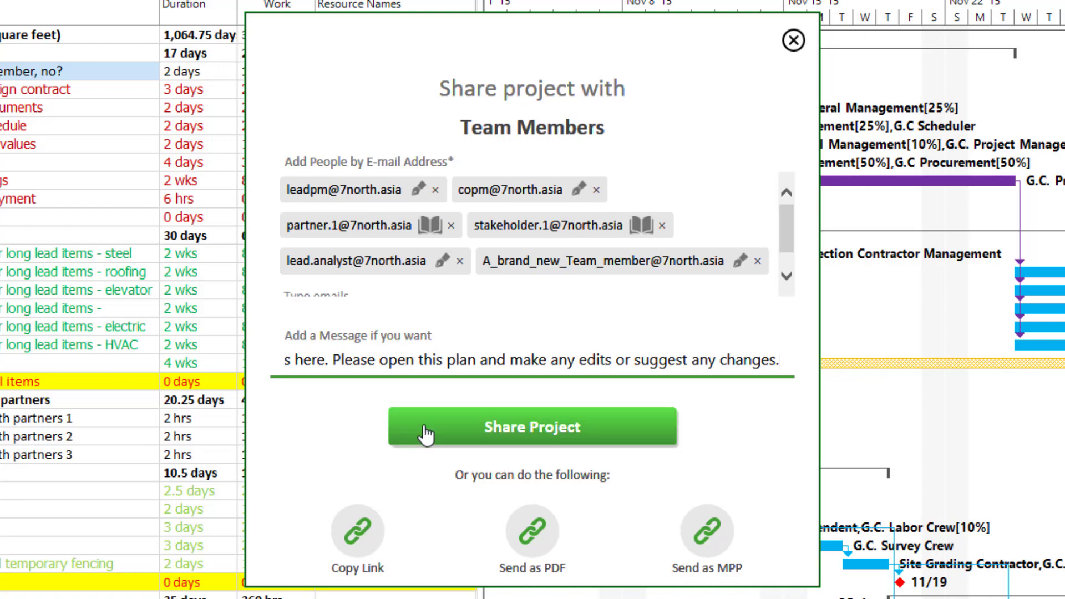
{"action": "left_click", "coordinate": [426, 433]}
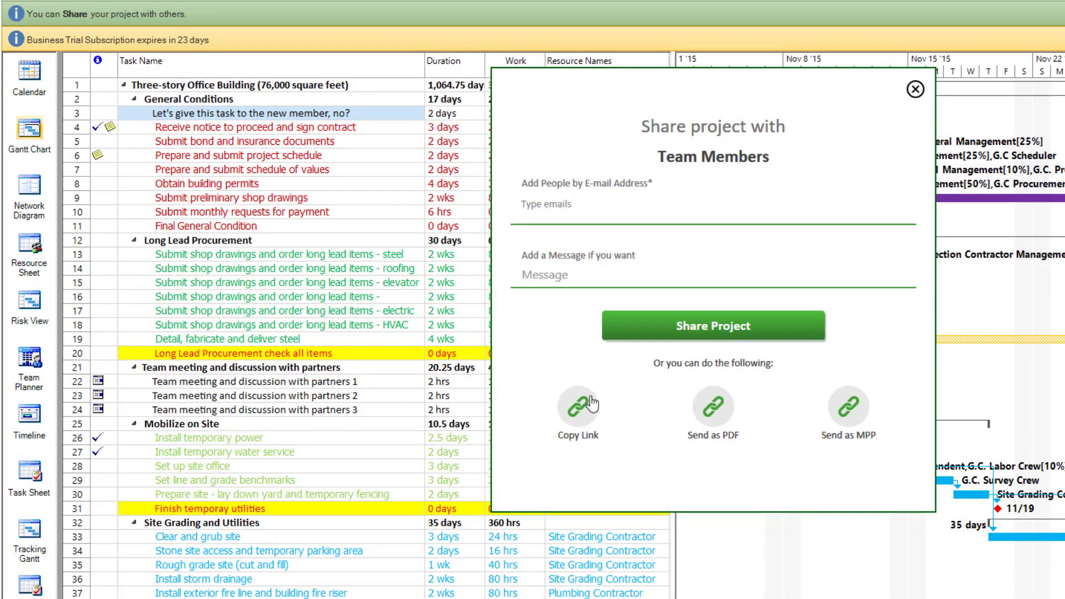
Copy the plan's link, then view the Send as PDF and Send as MPP forms
{"action": "left_click", "coordinate": [583, 406]}
{"action": "left_click", "coordinate": [713, 416]}
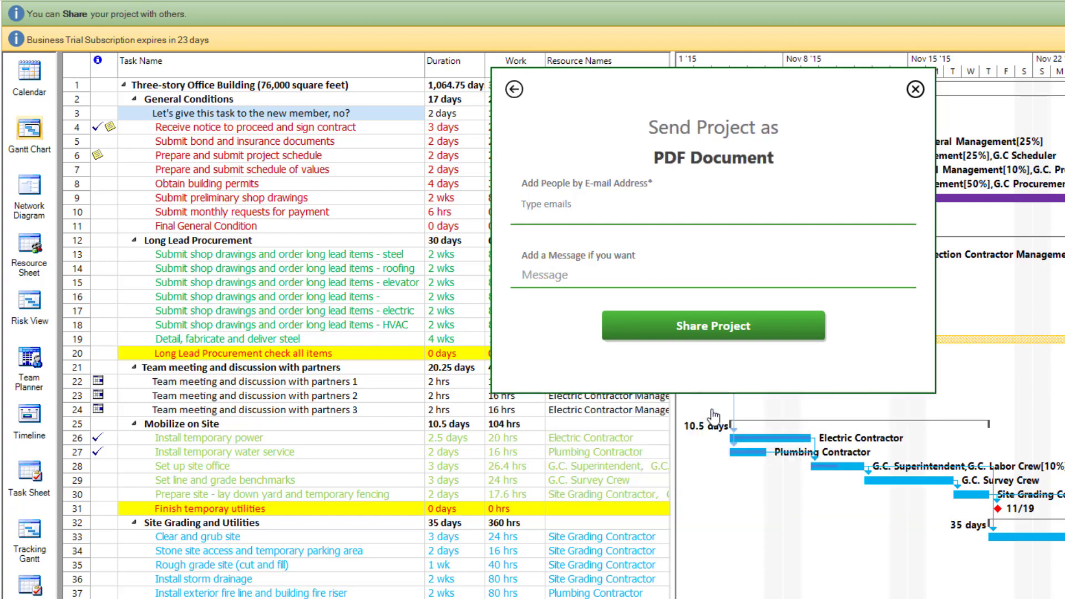
{"action": "left_click", "coordinate": [513, 89]}
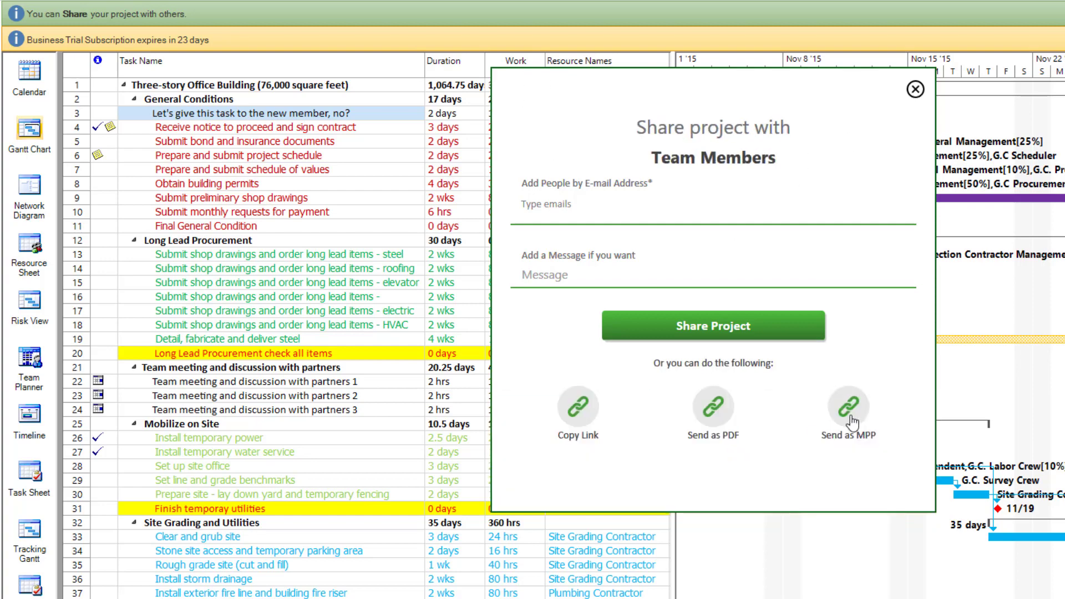
{"action": "left_click", "coordinate": [854, 422]}
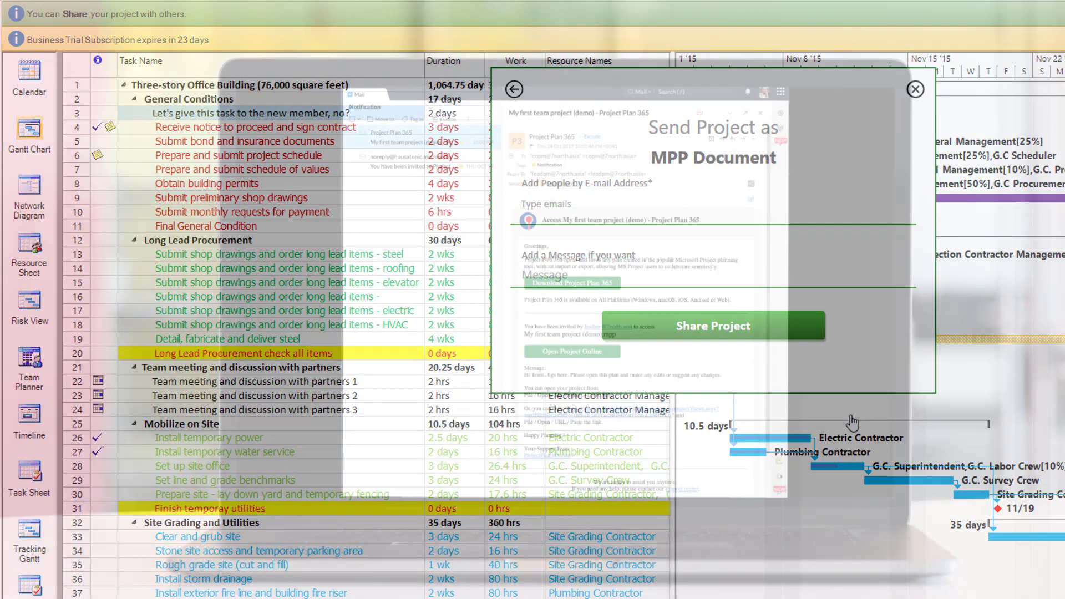